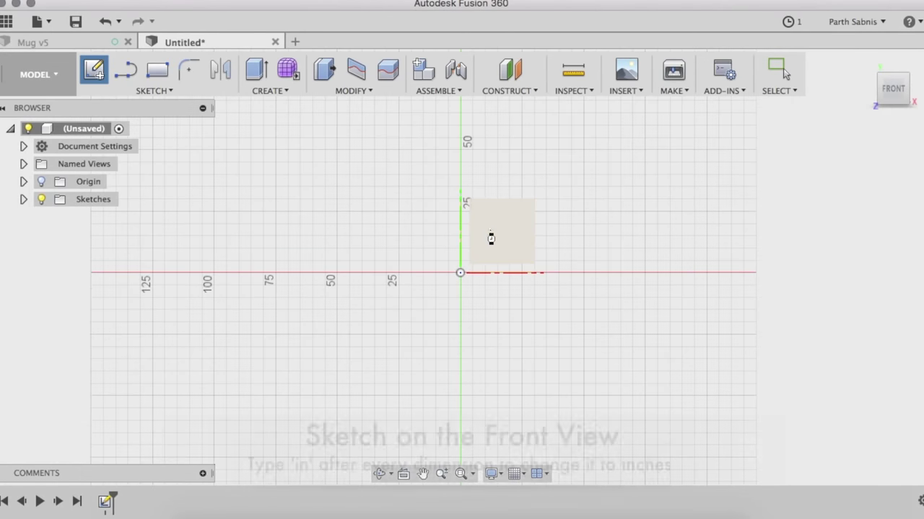
# Step: Start a sketch on the front plane and draw the horizontal base line and tangent corner arc
pyautogui.click(483, 256)
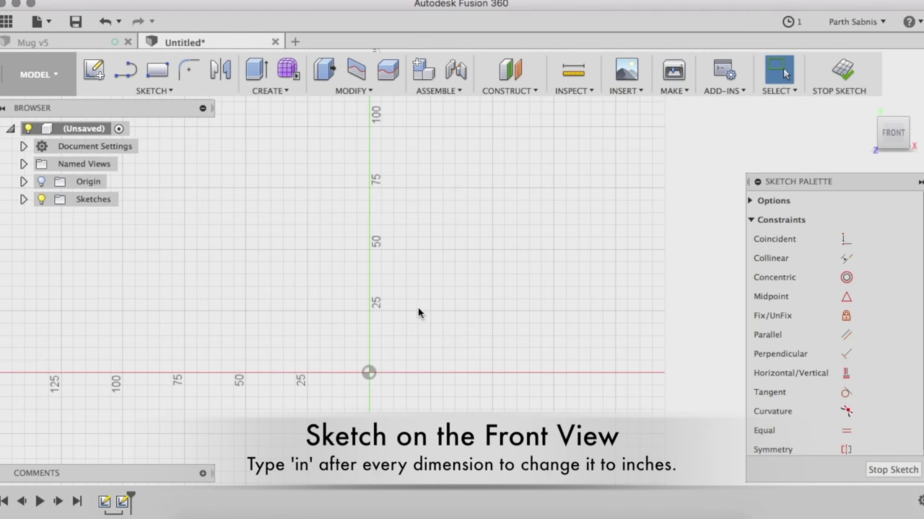
pyautogui.press('l')
pyautogui.click(368, 373)
pyautogui.click(516, 372)
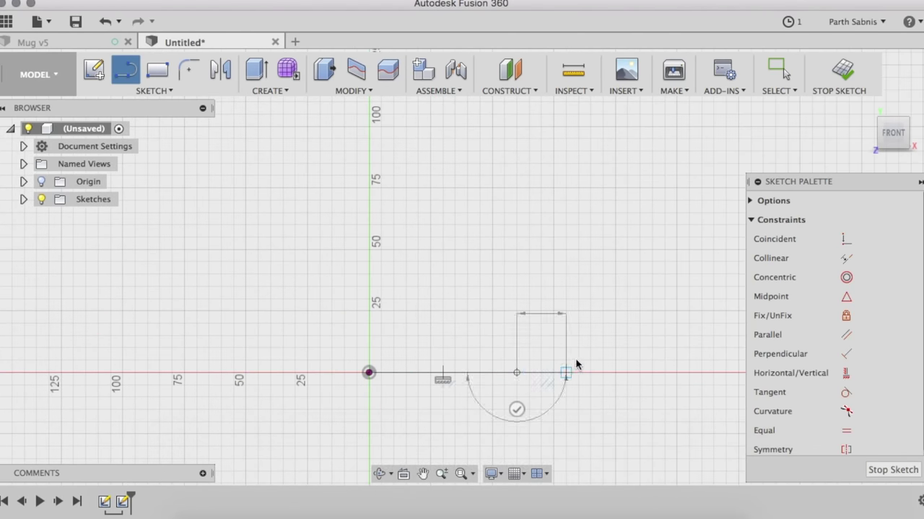
pyautogui.click(154, 93)
pyautogui.moveTo(102, 169)
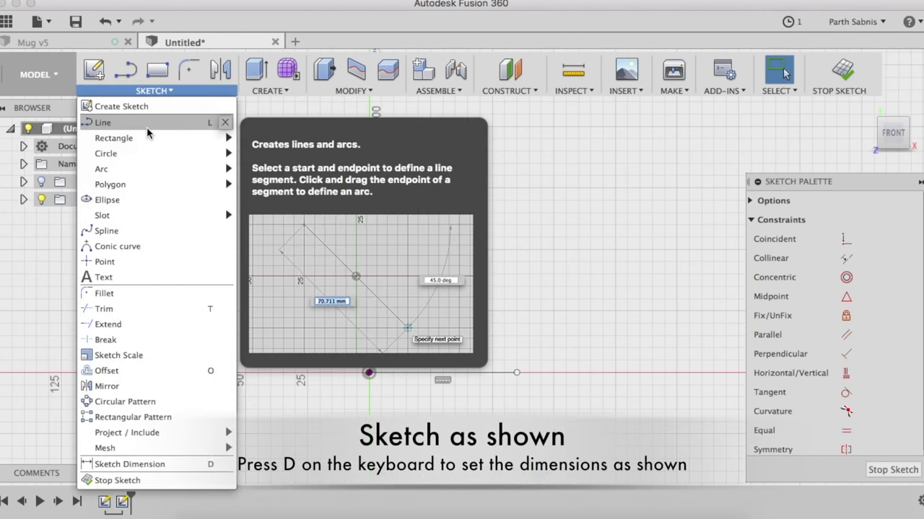
pyautogui.click(245, 171)
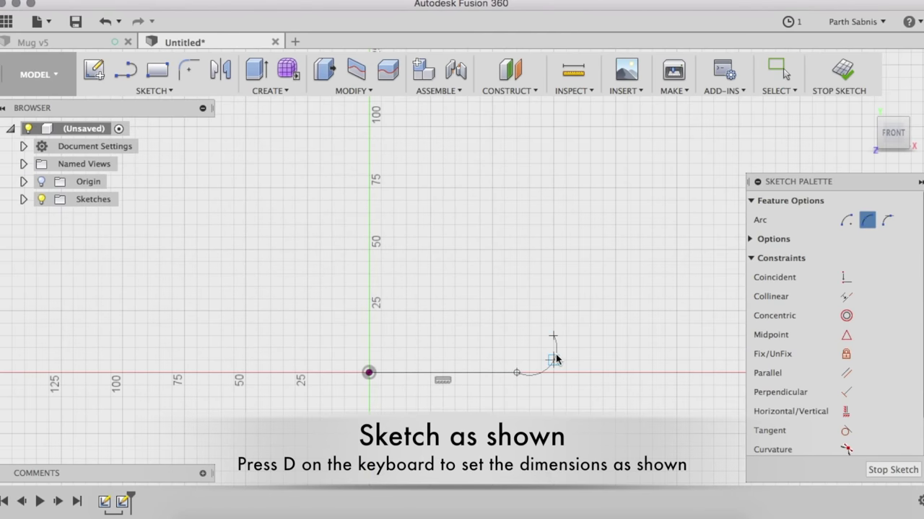
# Step: Draw the vertical side and top edge, closing the profile back at the origin
pyautogui.press('l')
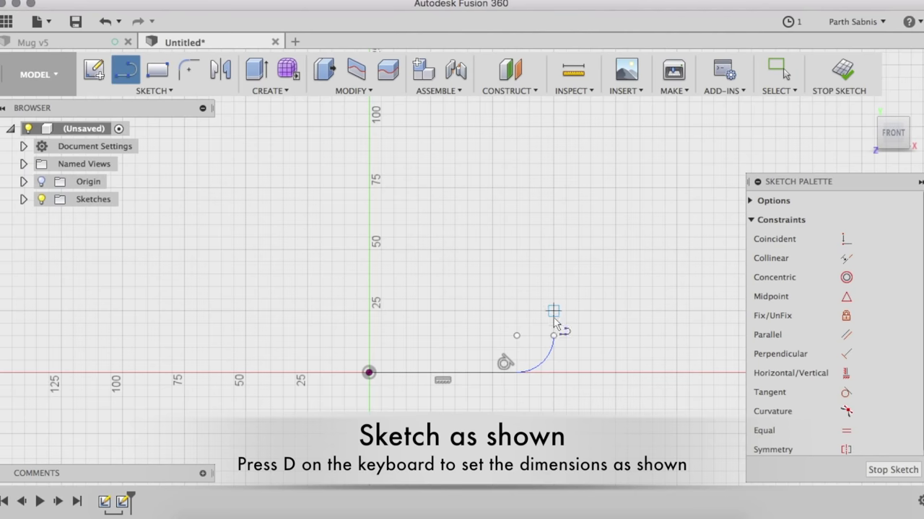
pyautogui.click(553, 335)
pyautogui.click(553, 115)
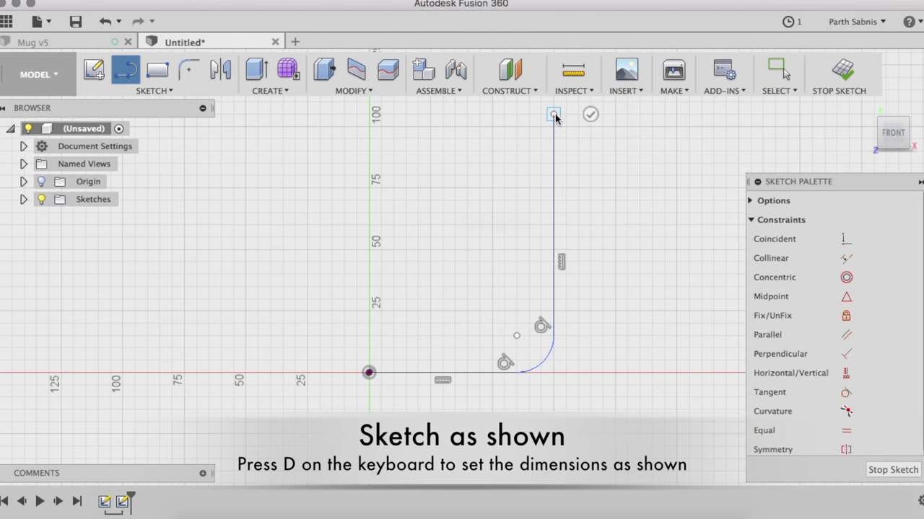
pyautogui.click(369, 114)
pyautogui.click(369, 372)
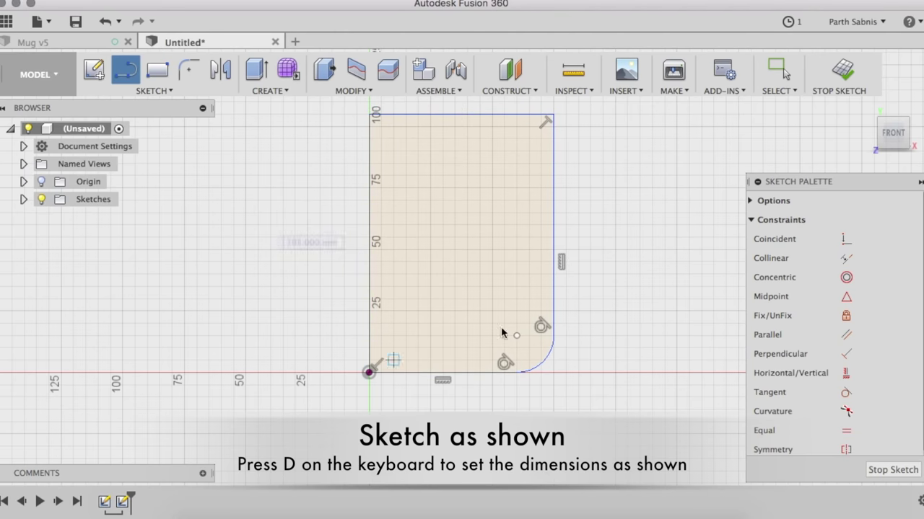
pyautogui.press('Escape')
# Step: Add a height dimension to the right side line, initially 90 mm
pyautogui.press('d')
pyautogui.click(553, 249)
pyautogui.click(605, 228)
pyautogui.write('4')
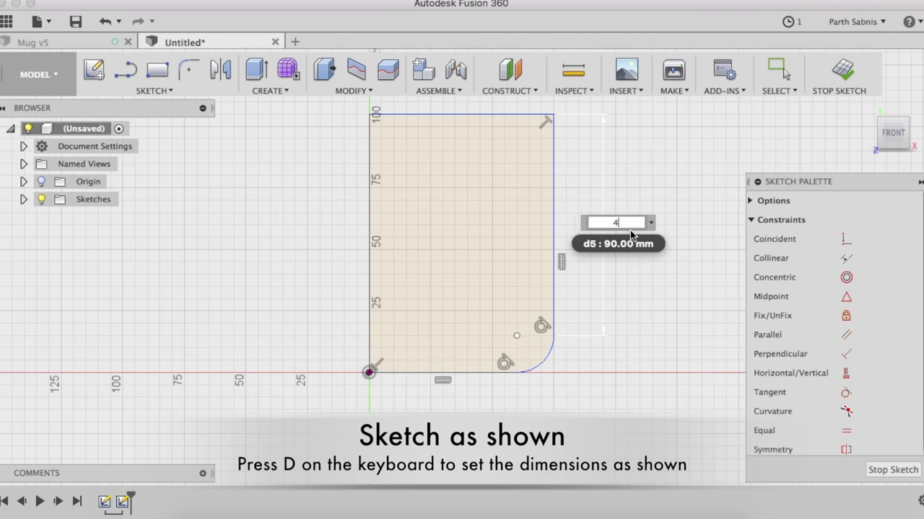
# Step: Set the profile height to 4 in and the bottom corner radius to 0.25 in
pyautogui.press('Return')
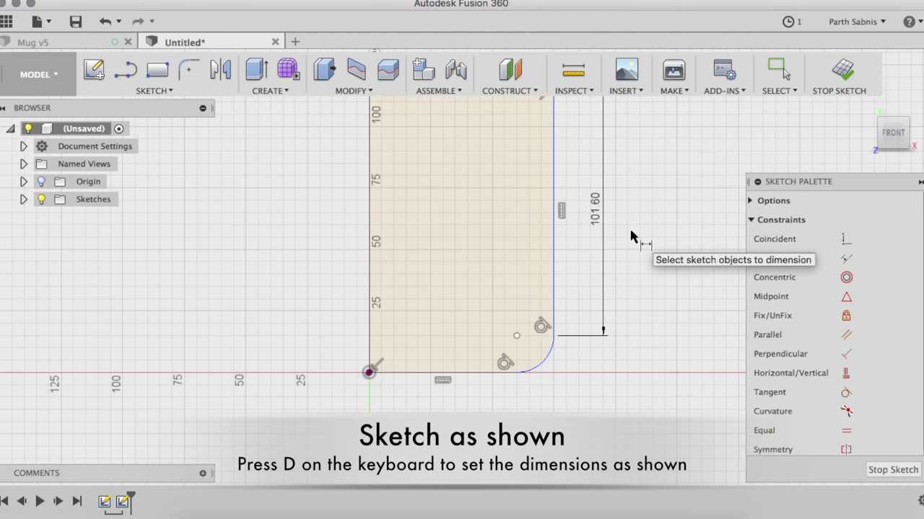
pyautogui.click(537, 357)
pyautogui.click(609, 383)
pyautogui.write('0.25')
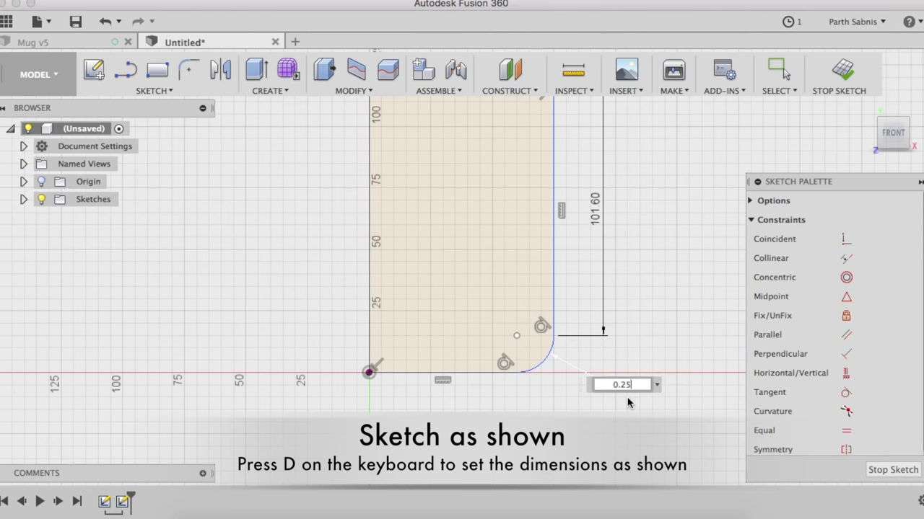
pyautogui.press('Return')
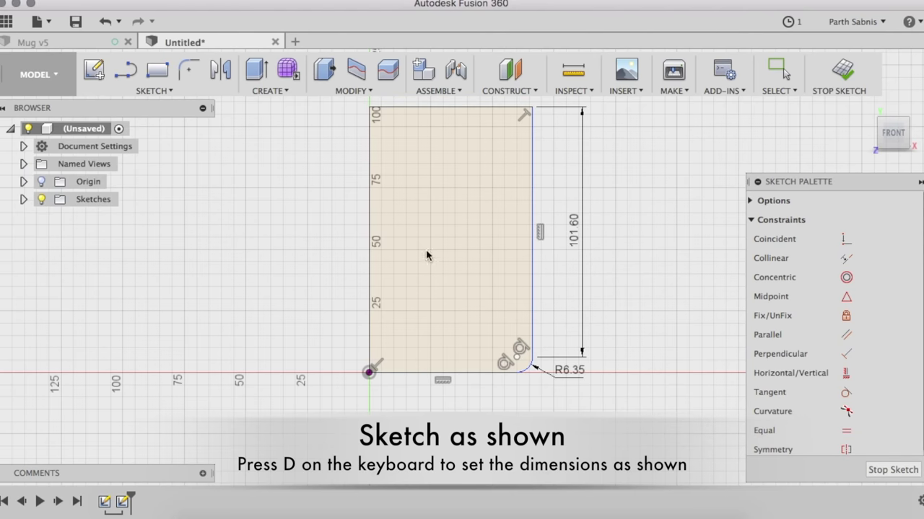
# Step: Dimension the 63.50 mm width between the side lines and finish the sketch
pyautogui.click(369, 249)
pyautogui.click(533, 250)
pyautogui.press('Escape')
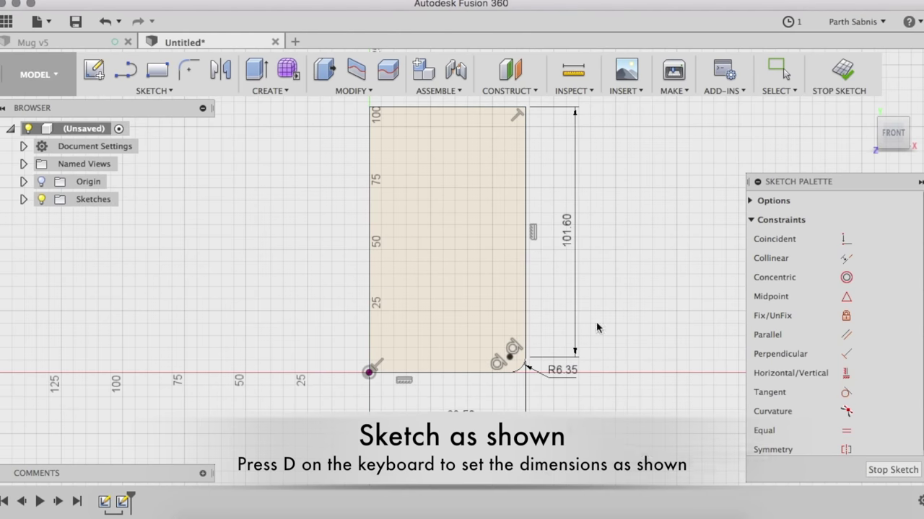
pyautogui.click(842, 70)
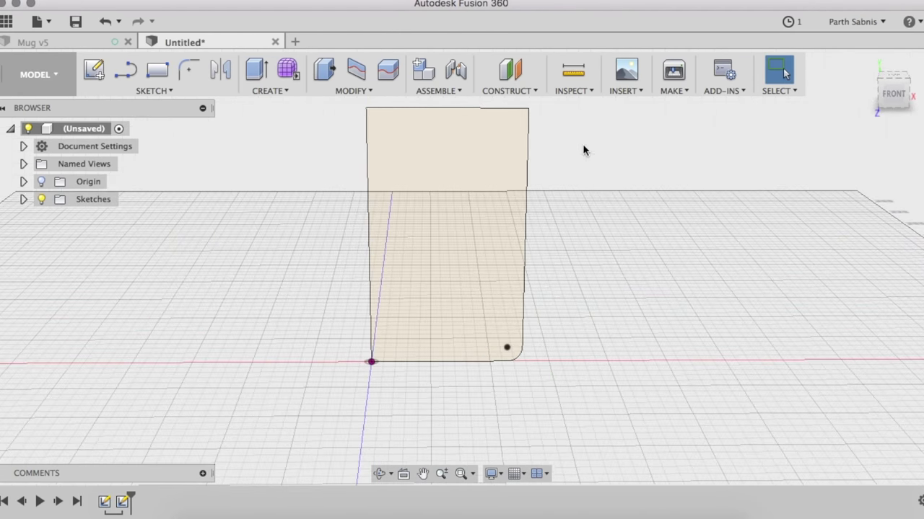
# Step: Revolve the profile 360° about its left edge as a new component
pyautogui.click(269, 90)
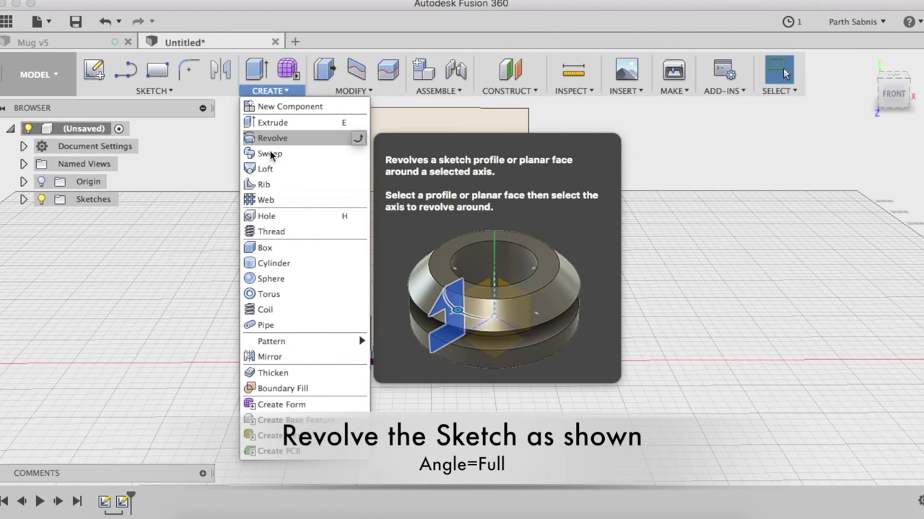
pyautogui.click(270, 137)
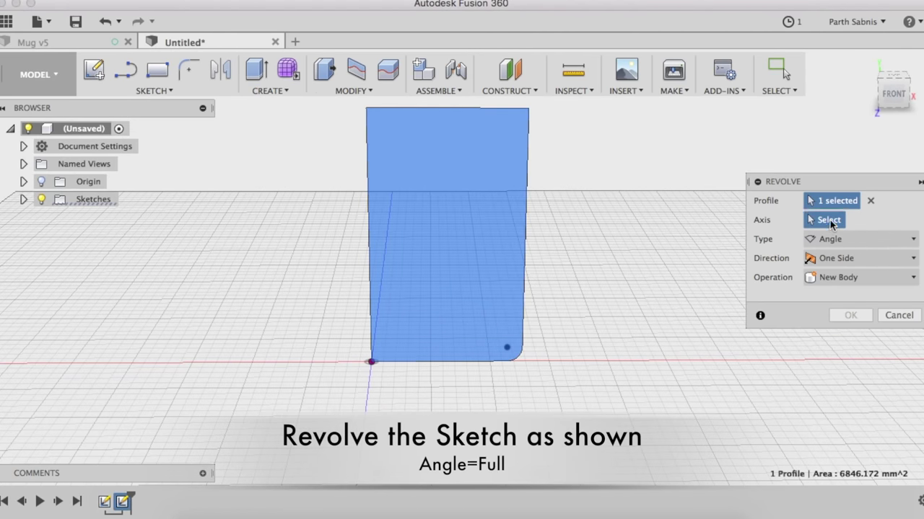
pyautogui.click(370, 259)
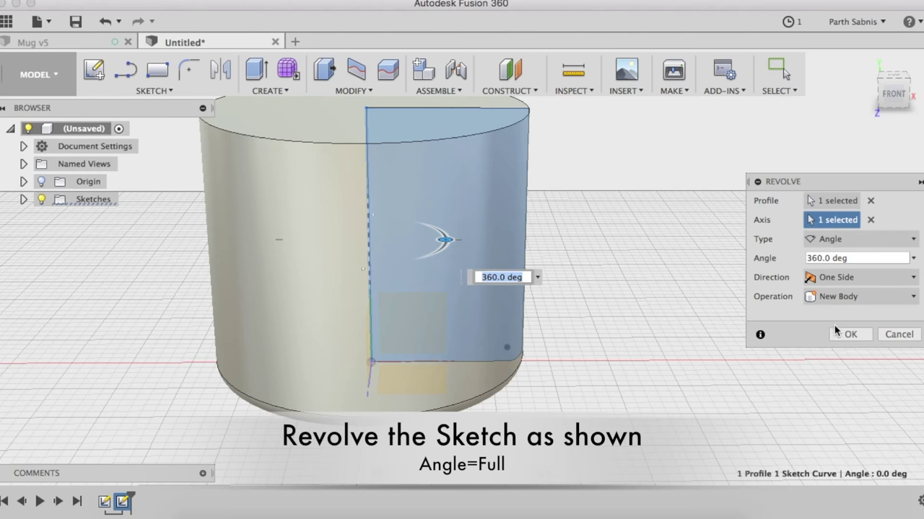
pyautogui.click(845, 296)
pyautogui.click(846, 376)
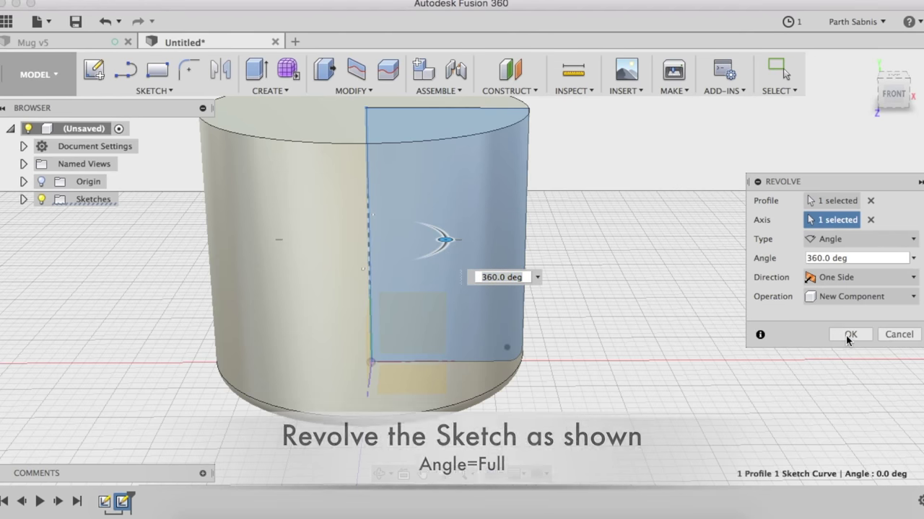
pyautogui.click(845, 333)
pyautogui.click(868, 64)
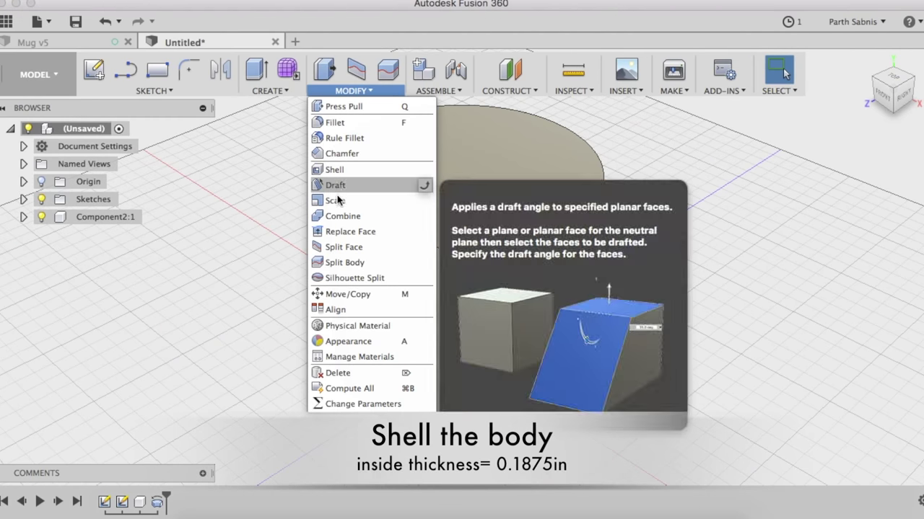
# Step: Shell the body with the top face removed and a 0.1875 inside wall, then view from the front
pyautogui.click(337, 174)
pyautogui.click(421, 170)
pyautogui.write('0.18')
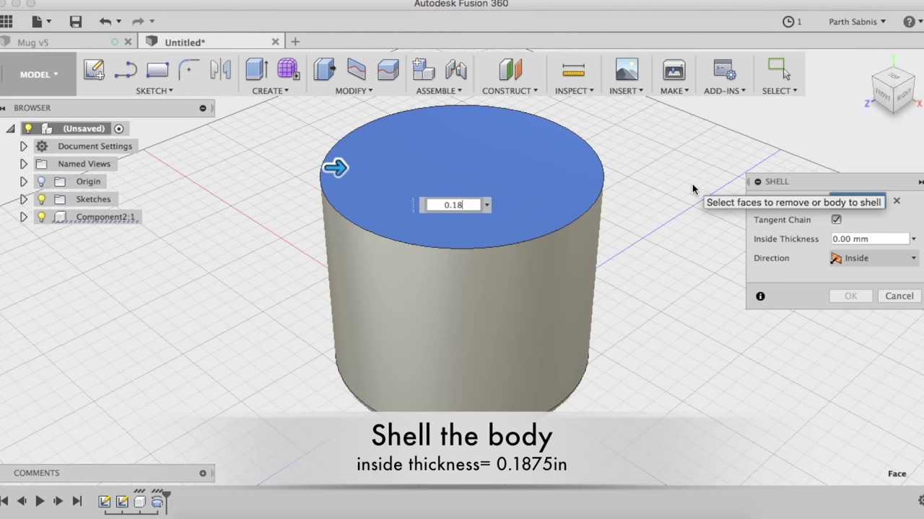
pyautogui.write('75in')
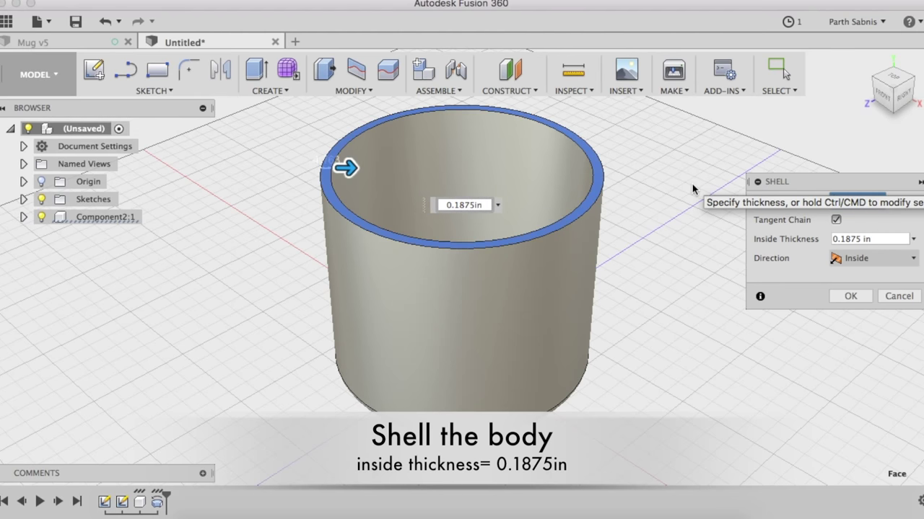
pyautogui.press('Return')
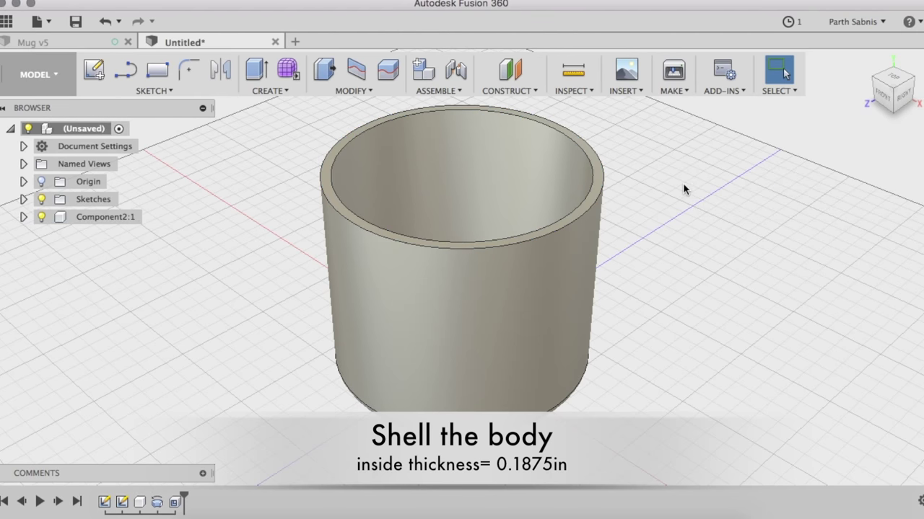
pyautogui.click(878, 98)
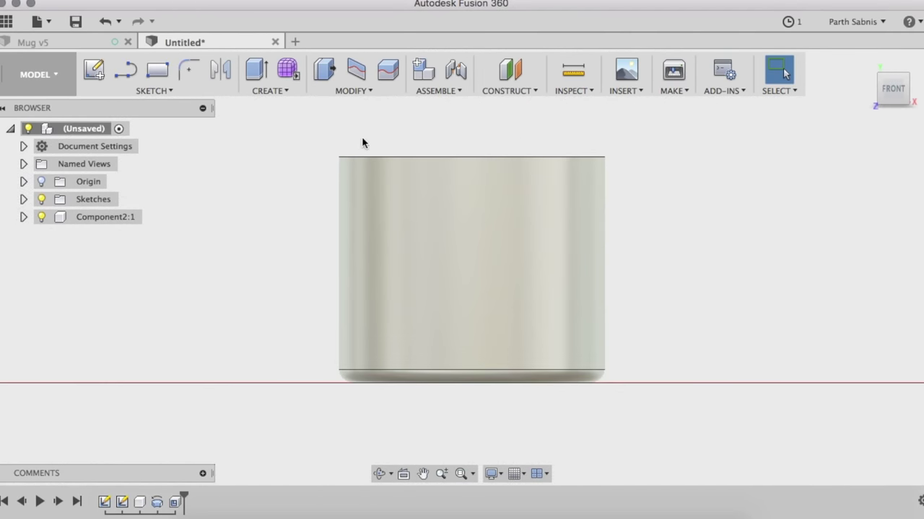
# Step: Start a sketch on the front plane and project the cup body outline into it
pyautogui.click(94, 68)
pyautogui.click(513, 339)
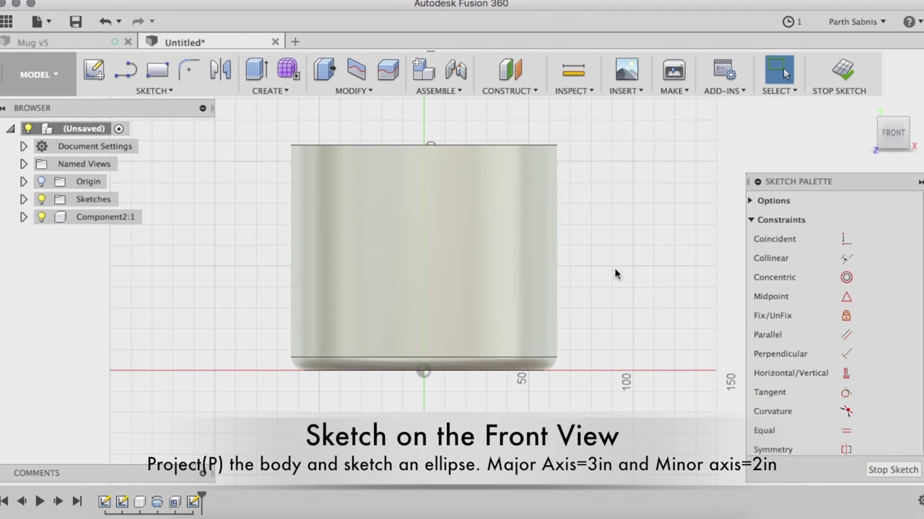
pyautogui.press('p')
pyautogui.click(488, 247)
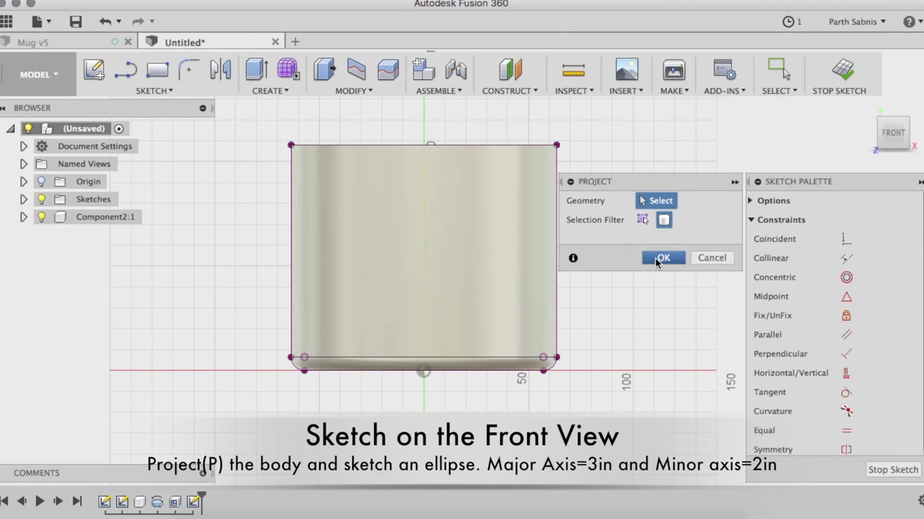
pyautogui.click(655, 258)
pyautogui.moveTo(603, 284); pyautogui.dragTo(659, 301, button='middle')
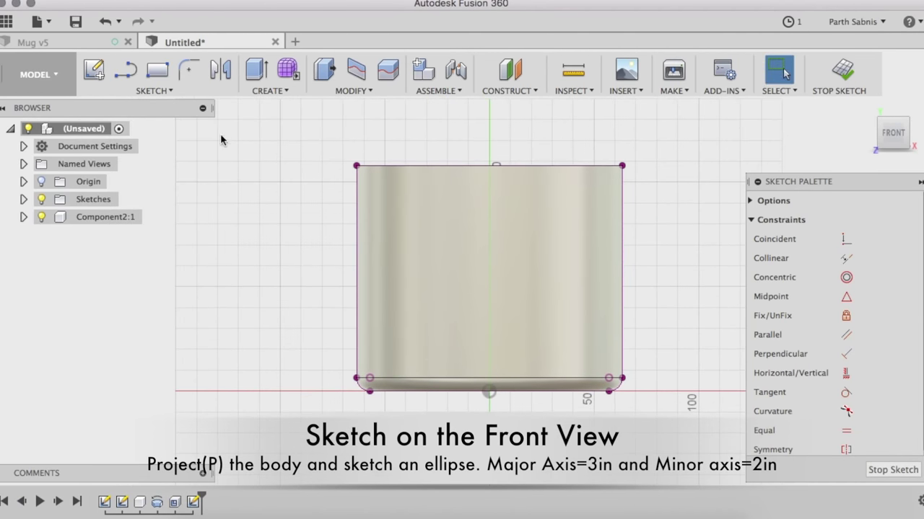
# Step: Draw an upright ellipse beside the mug with a 25 mm minor axis
pyautogui.click(170, 93)
pyautogui.click(175, 201)
pyautogui.click(321, 225)
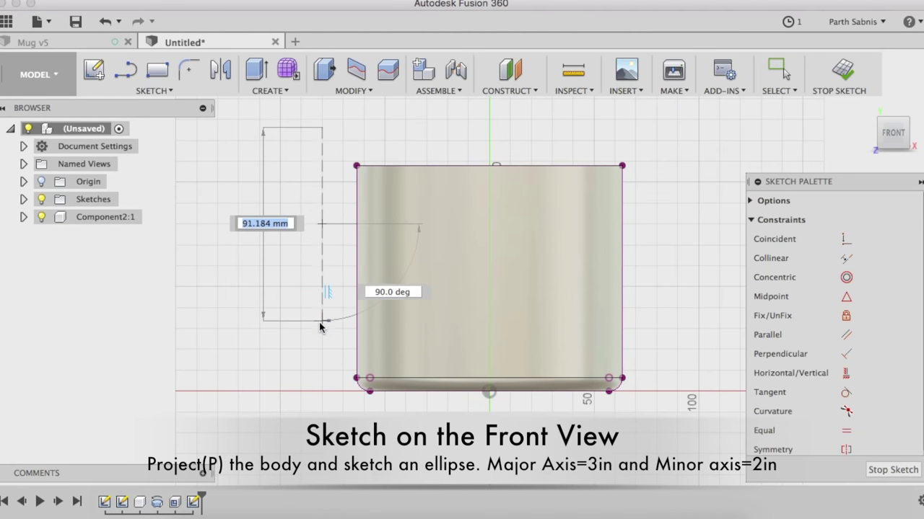
pyautogui.click(321, 328)
pyautogui.write('25')
pyautogui.press('Return')
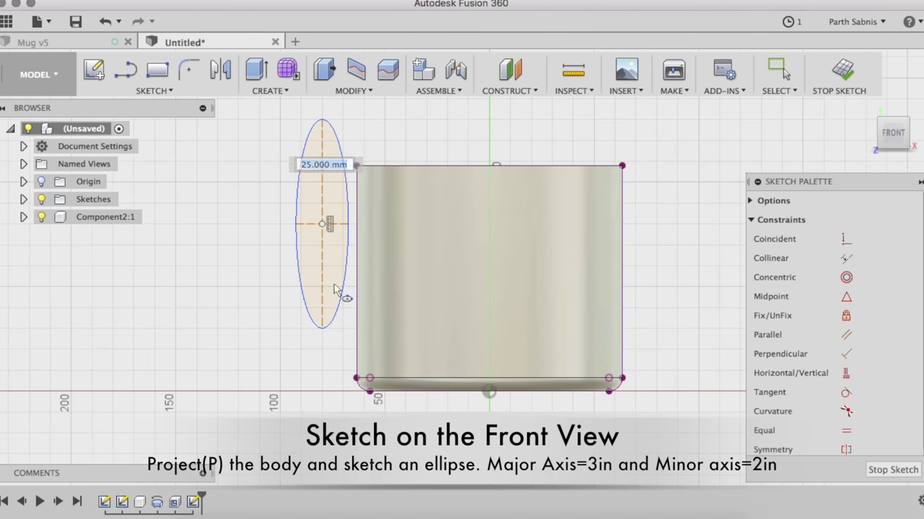
pyautogui.press('Escape')
# Step: Dimension the ellipse's major axis to 3 in and place a minor-axis dimension
pyautogui.press('d')
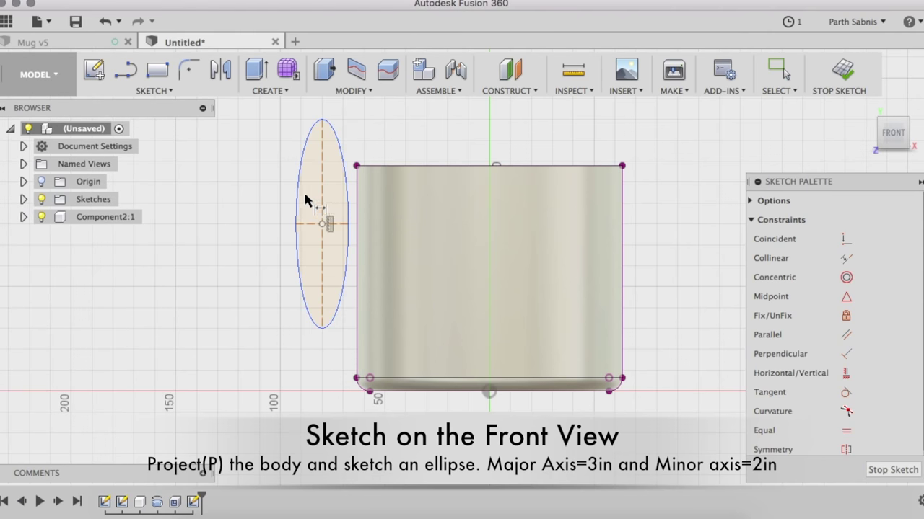
pyautogui.click(318, 196)
pyautogui.click(237, 217)
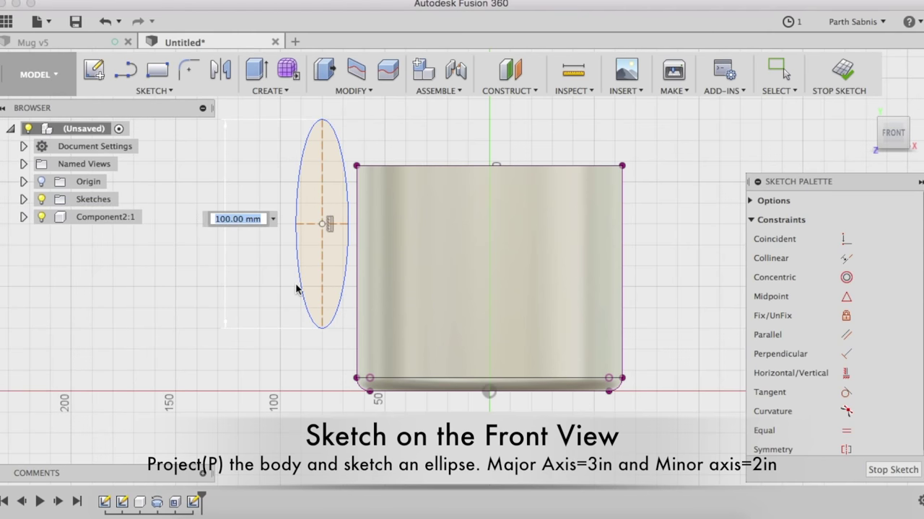
pyautogui.press('Return')
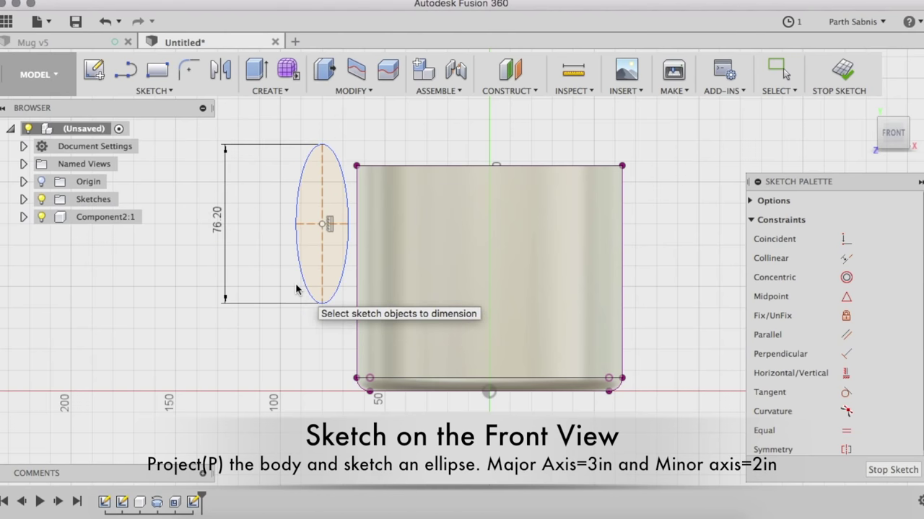
pyautogui.click(309, 222)
pyautogui.click(303, 336)
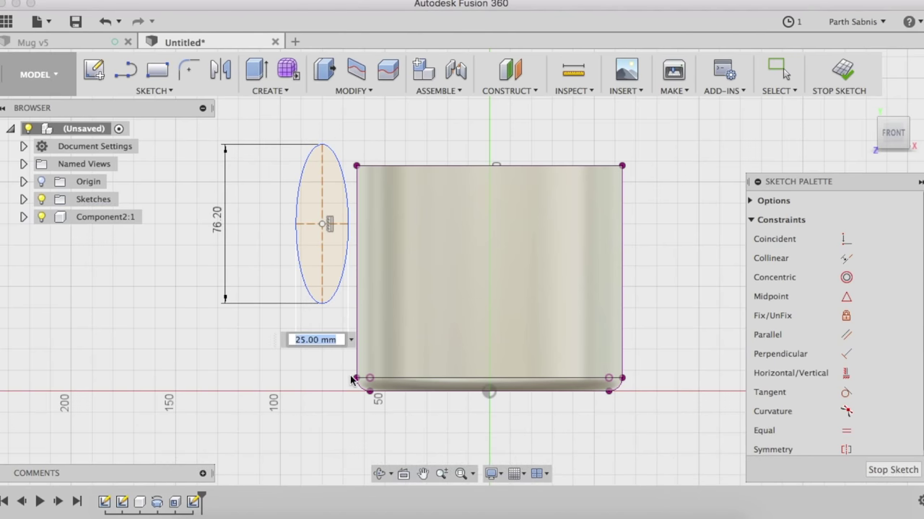
pyautogui.write('50.8')
# Step: Set the ellipse's minor axis to 2 in and space its left point from the mug's edge
pyautogui.press('Return')
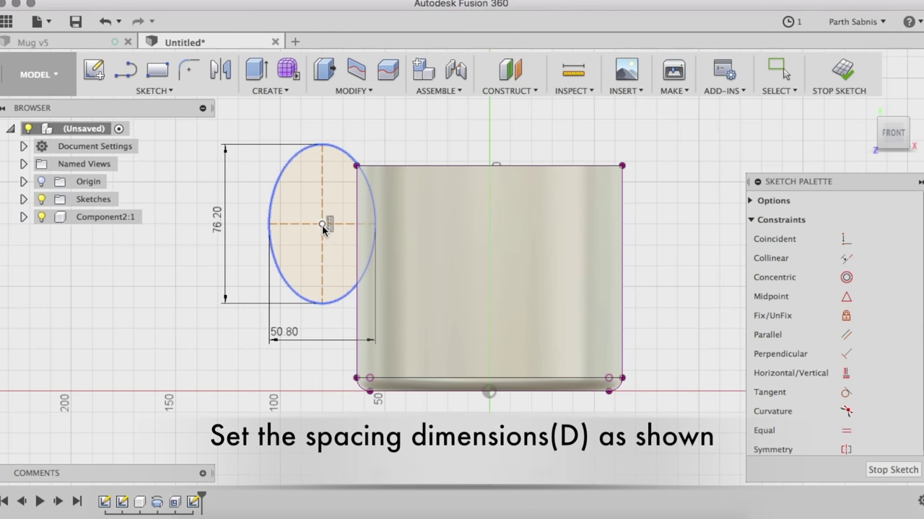
pyautogui.click(270, 224)
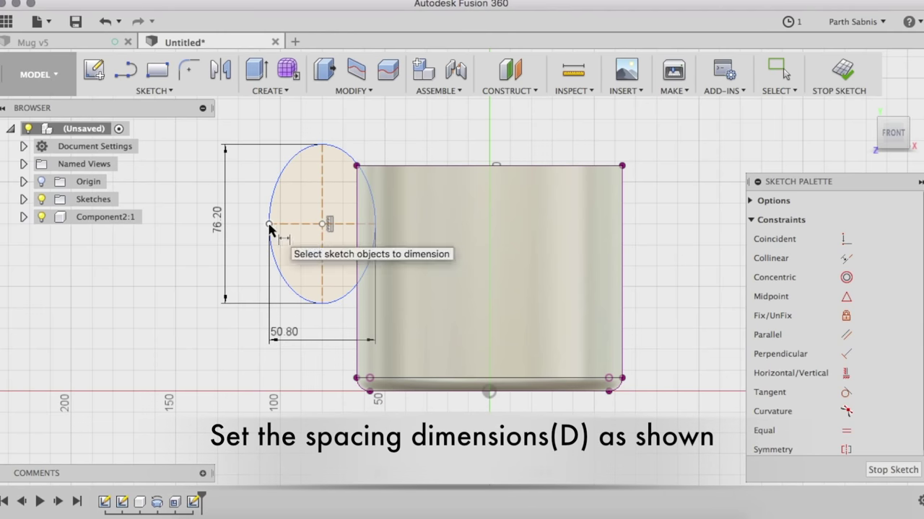
pyautogui.click(356, 368)
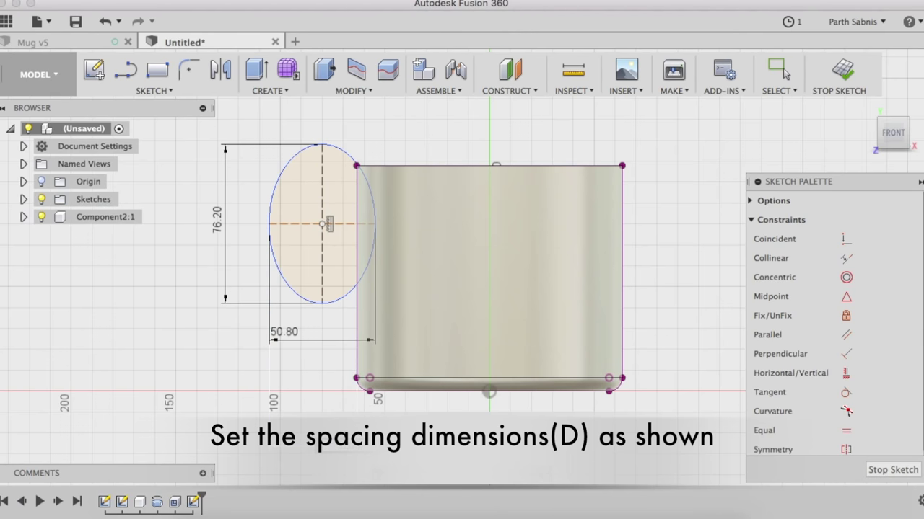
pyautogui.moveTo(326, 215); pyautogui.dragTo(340, 215)
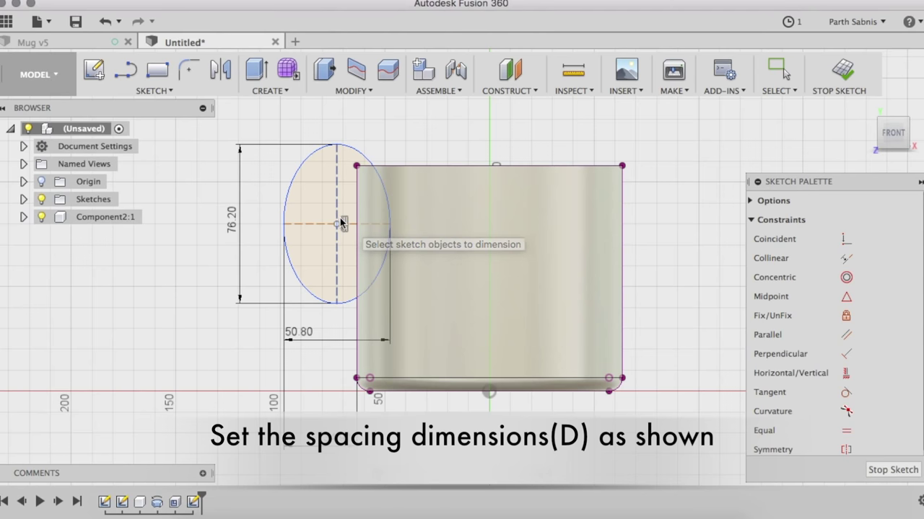
# Step: Fix the ellipse centre 2 in above the mug's base and finish the sketch
pyautogui.click(337, 224)
pyautogui.click(490, 392)
pyautogui.click(668, 332)
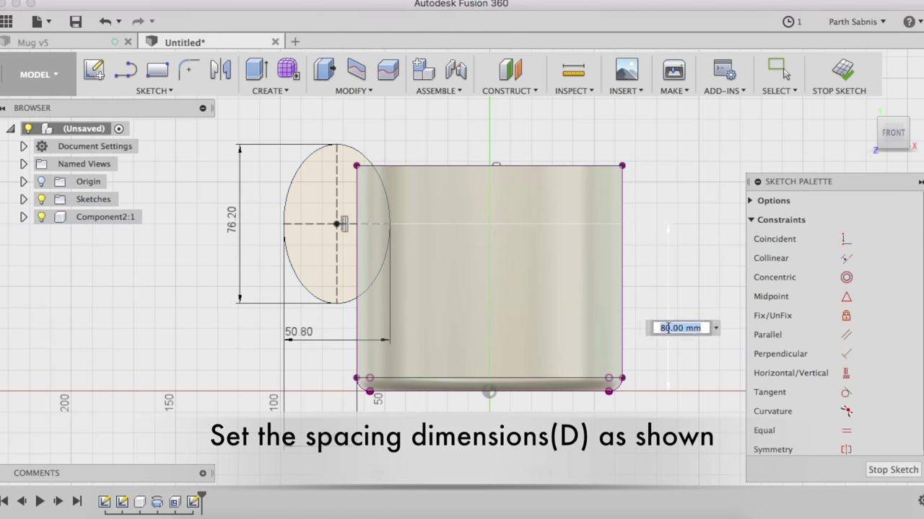
pyautogui.press('Return')
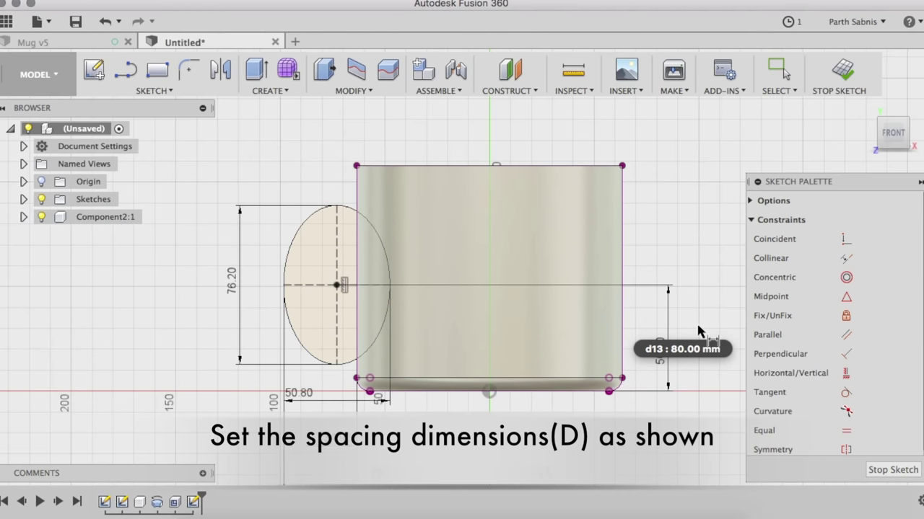
pyautogui.click(830, 86)
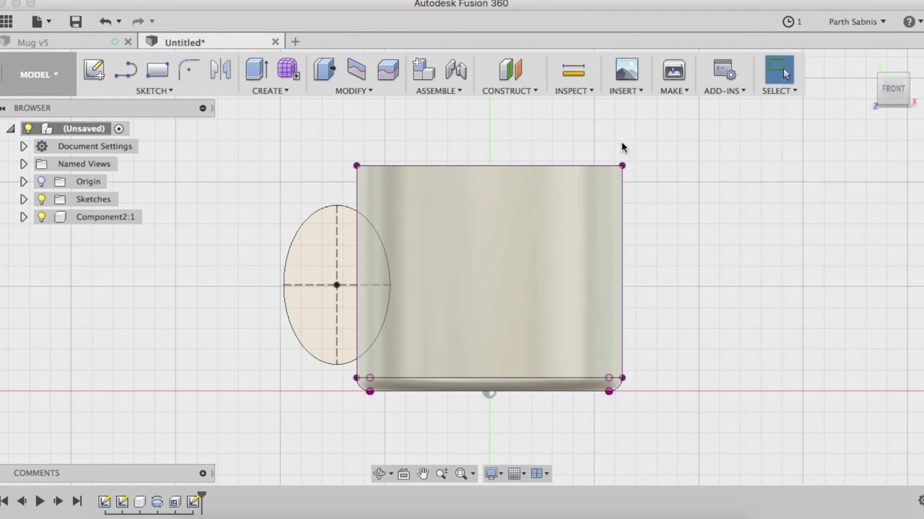
pyautogui.click(526, 93)
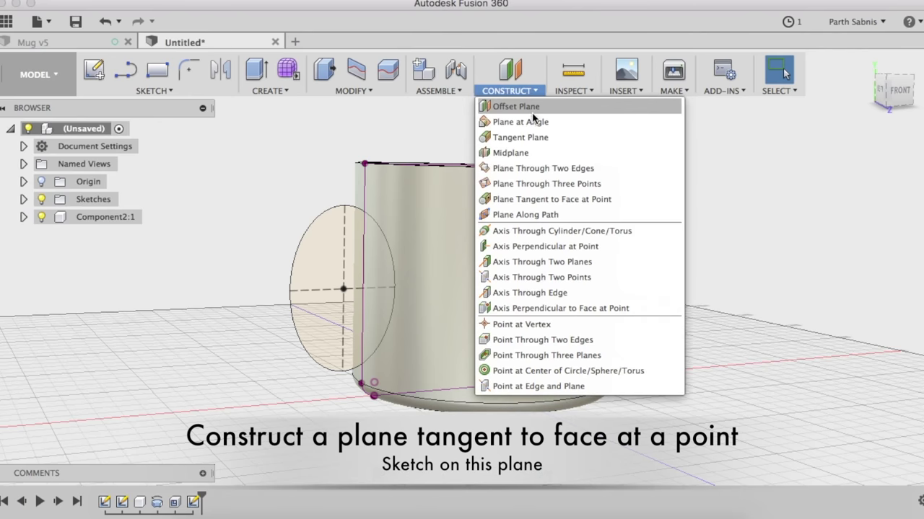
# Step: Create a plane tangent to the mug's outer face at the ellipse's top point and sketch on it
pyautogui.click(547, 199)
pyautogui.click(386, 204)
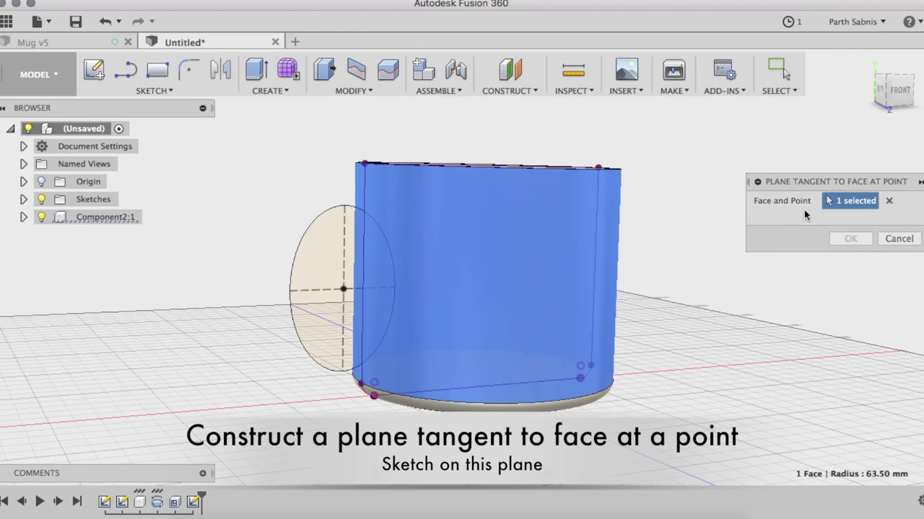
pyautogui.click(344, 206)
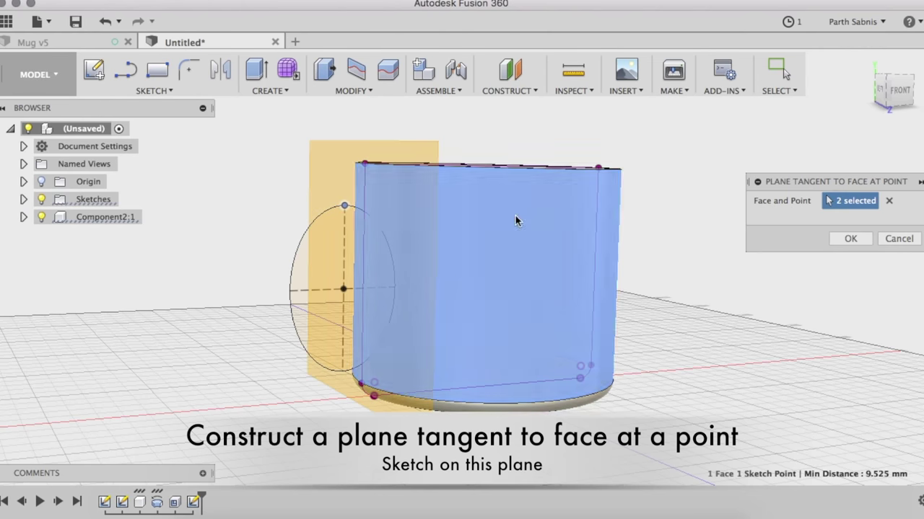
pyautogui.click(850, 238)
pyautogui.click(335, 162)
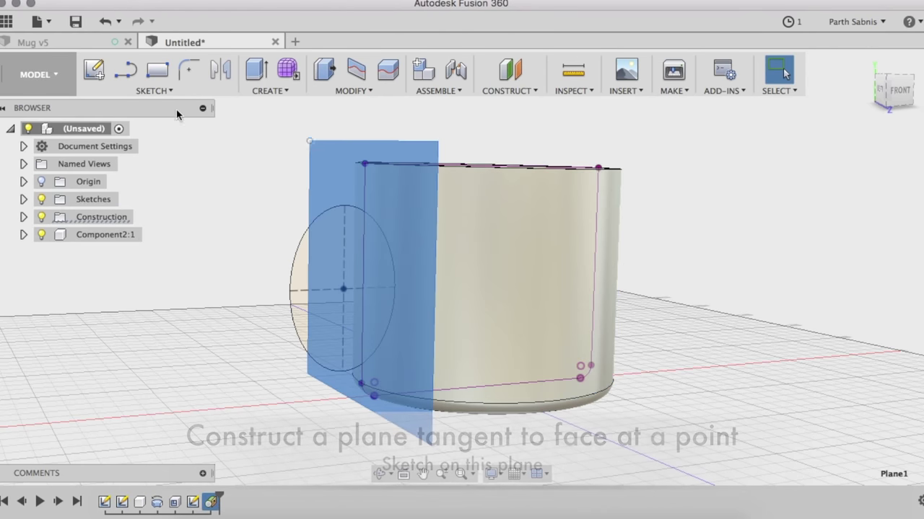
pyautogui.click(94, 69)
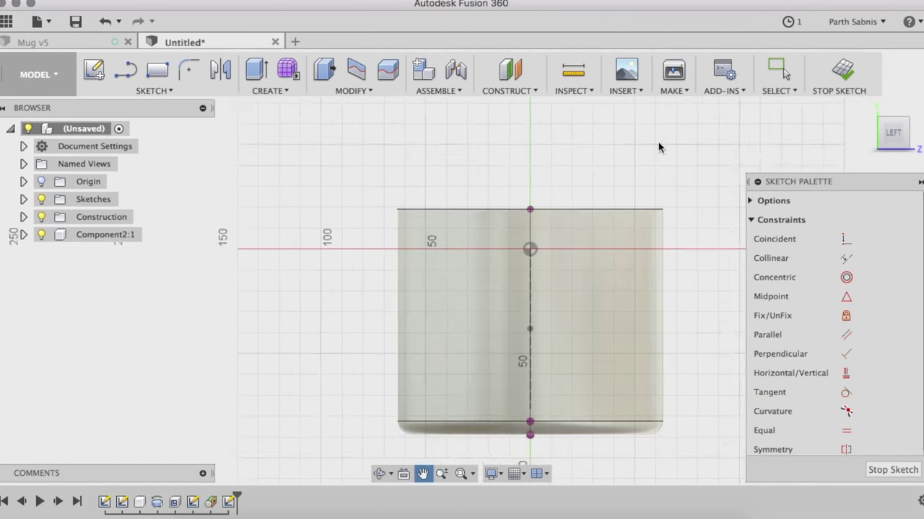
# Step: Draw a small centre-point ellipse at the sketch origin on the tangent plane
pyautogui.click(153, 91)
pyautogui.click(148, 199)
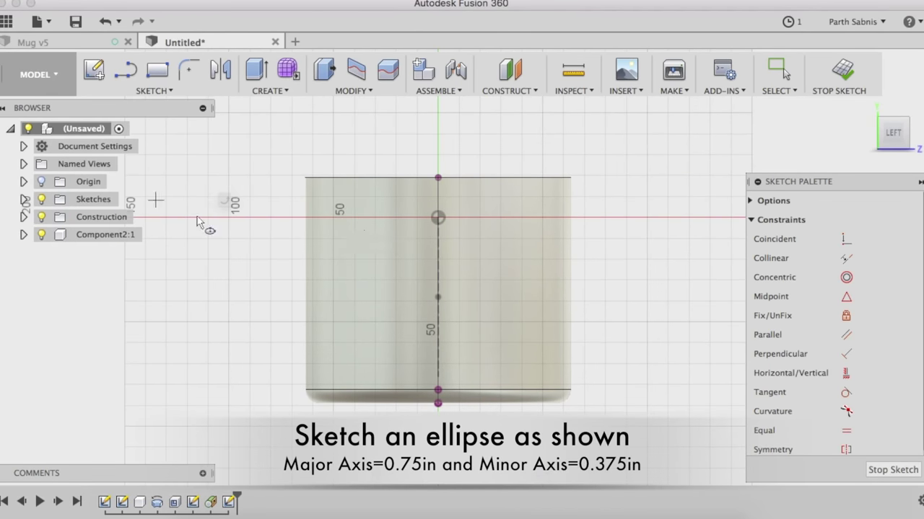
pyautogui.click(438, 217)
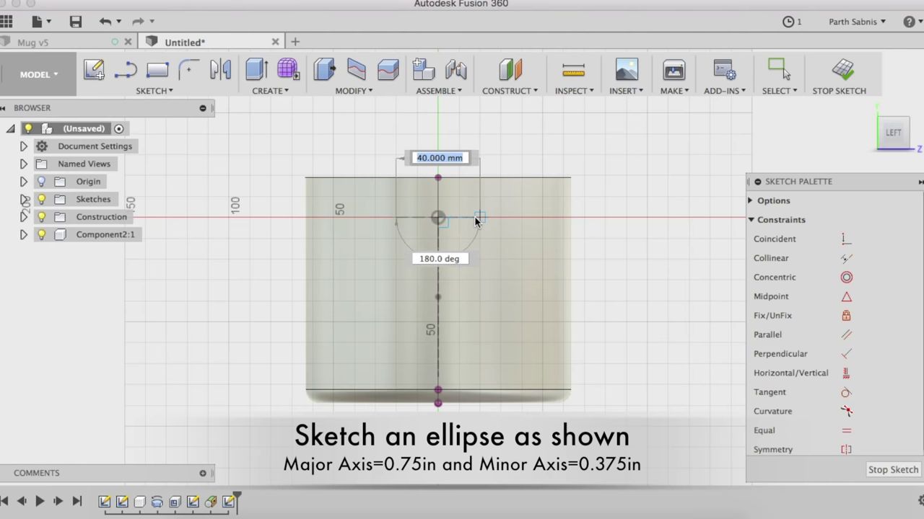
pyautogui.click(479, 217)
pyautogui.click(530, 210)
pyautogui.press('Escape')
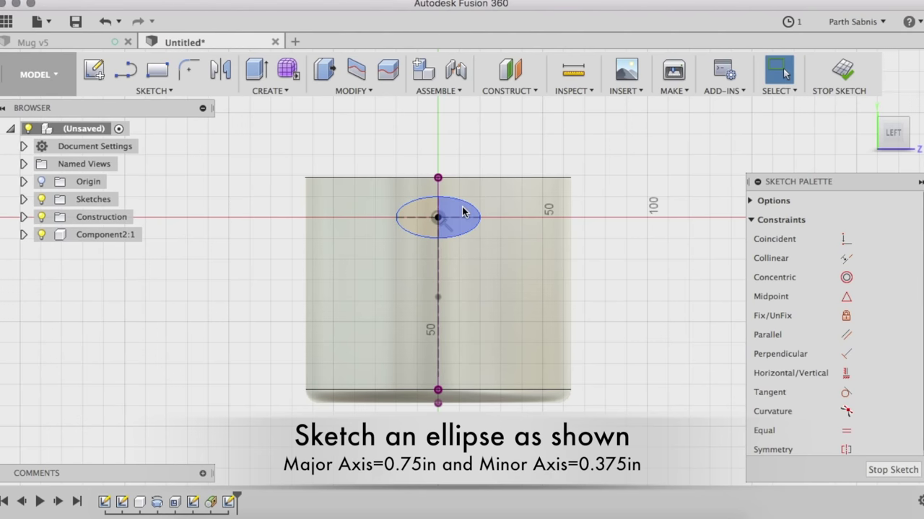
# Step: Dimension the small ellipse's major axis to 0.75 in and minor axis to 0.375 in
pyautogui.press('d')
pyautogui.click(457, 232)
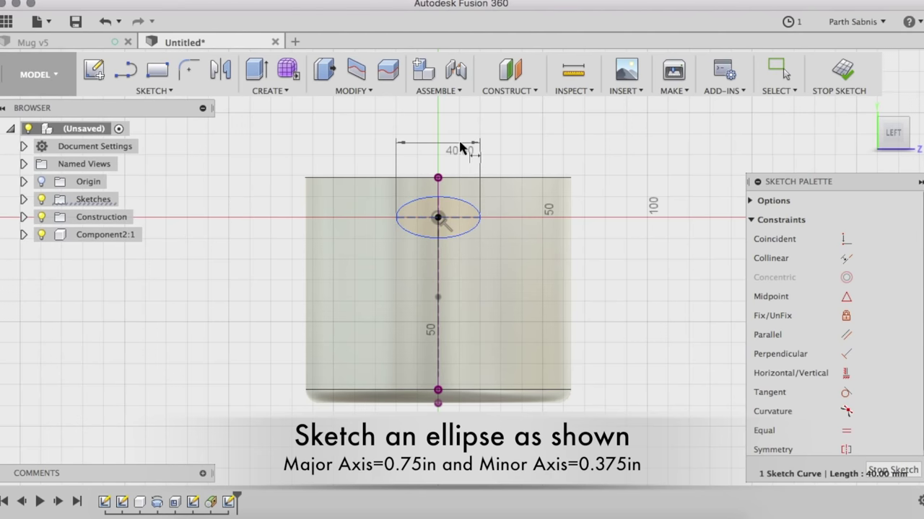
pyautogui.click(470, 147)
pyautogui.write('0.75')
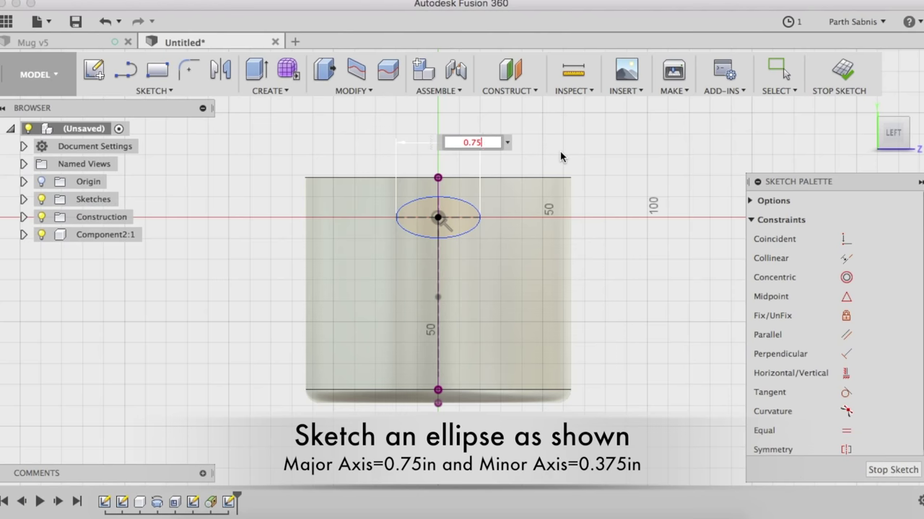
pyautogui.press('Return')
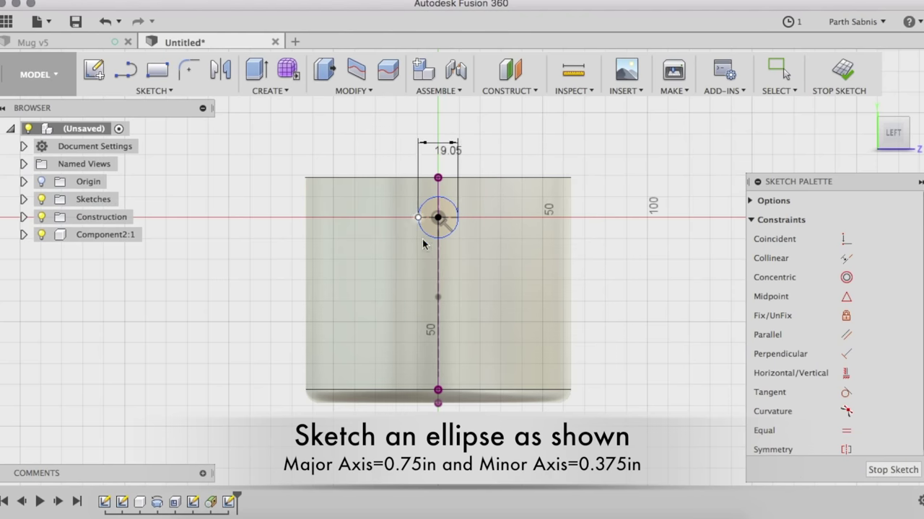
pyautogui.scroll(2, 445, 239)
pyautogui.scroll(1, 444, 240)
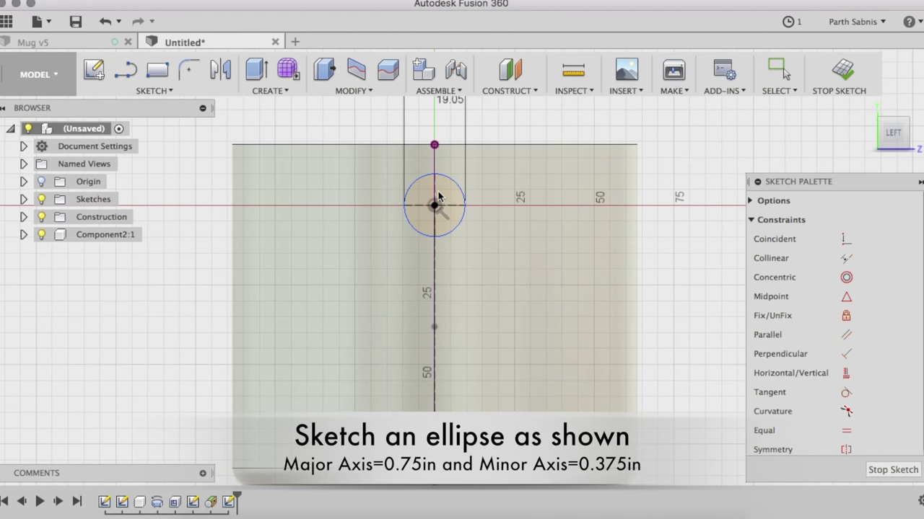
pyautogui.click(436, 187)
pyautogui.click(662, 206)
pyautogui.write('0.375in')
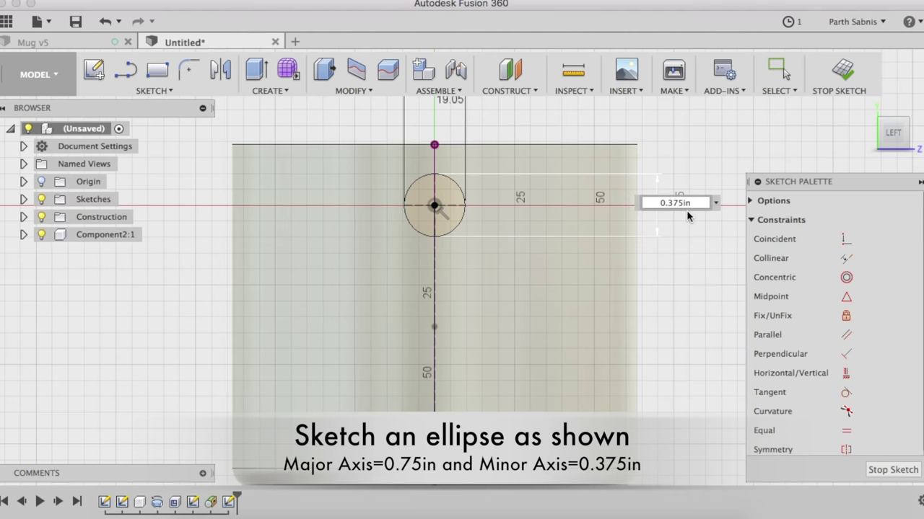
pyautogui.press('Return')
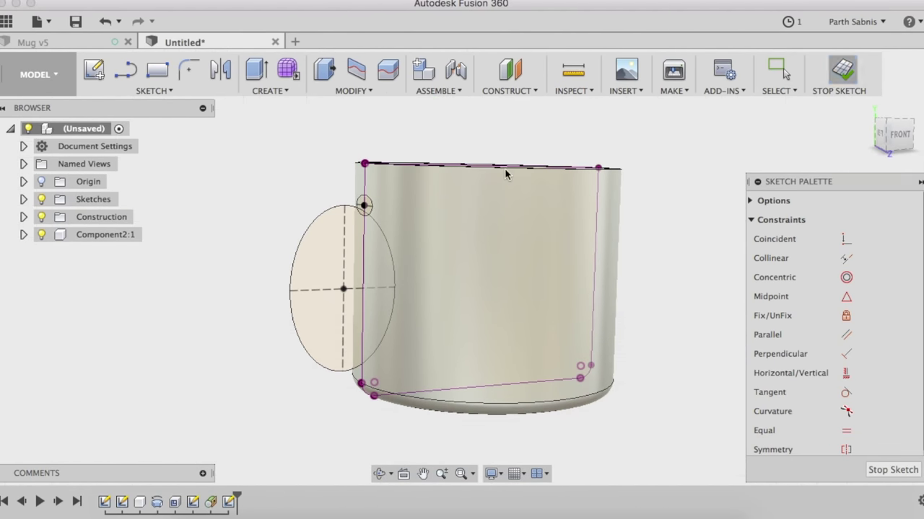
# Step: Start a sweep using the small ellipse as profile and the large ellipse as path
pyautogui.click(268, 90)
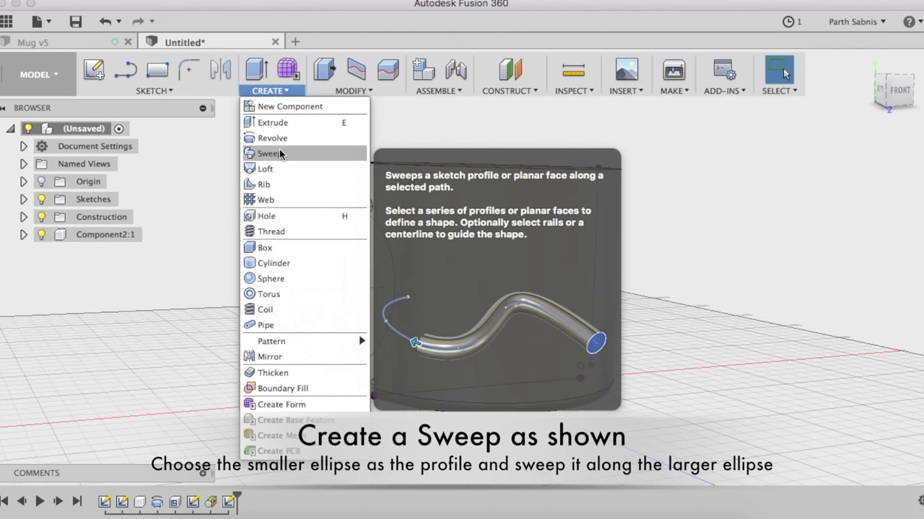
pyautogui.click(270, 153)
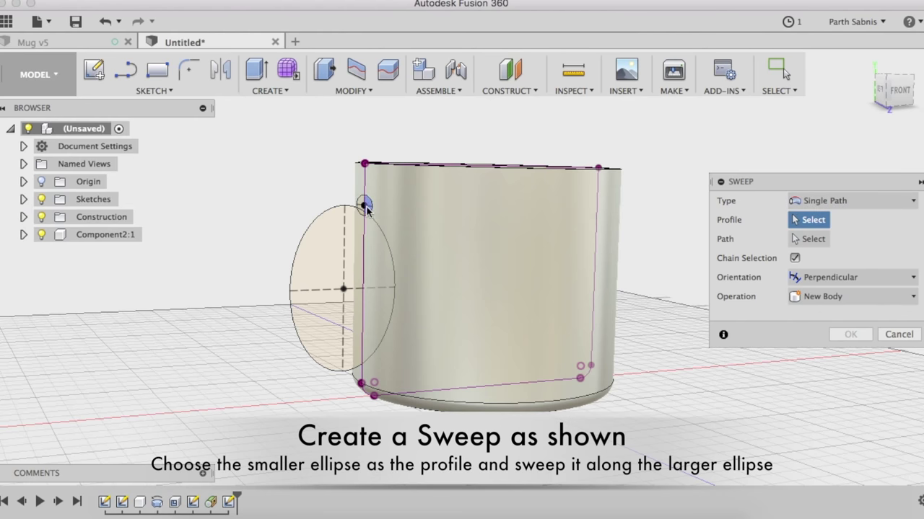
pyautogui.scroll(2, 365, 203)
pyautogui.scroll(3, 365, 203)
pyautogui.click(365, 202)
pyautogui.click(356, 204)
pyautogui.click(813, 239)
pyautogui.click(323, 202)
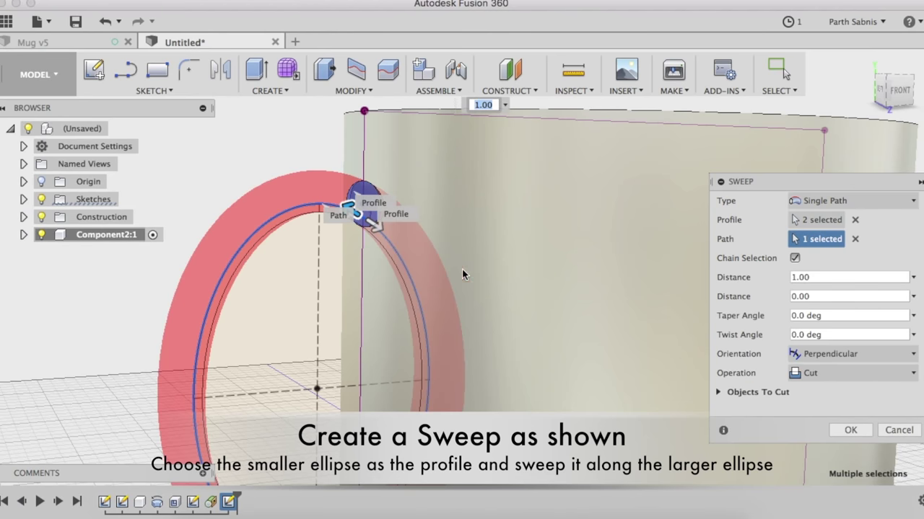
# Step: Set the sweep operation to Join and confirm it to create the handle
pyautogui.click(827, 373)
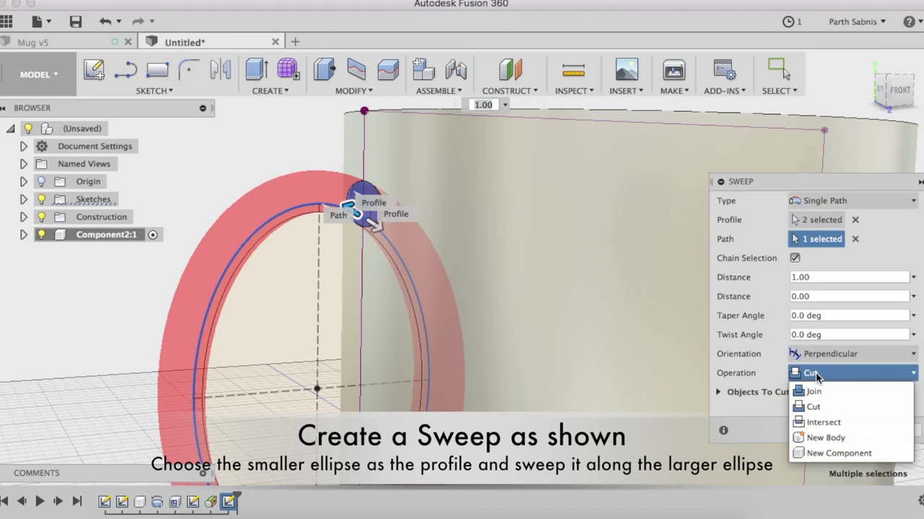
pyautogui.click(821, 393)
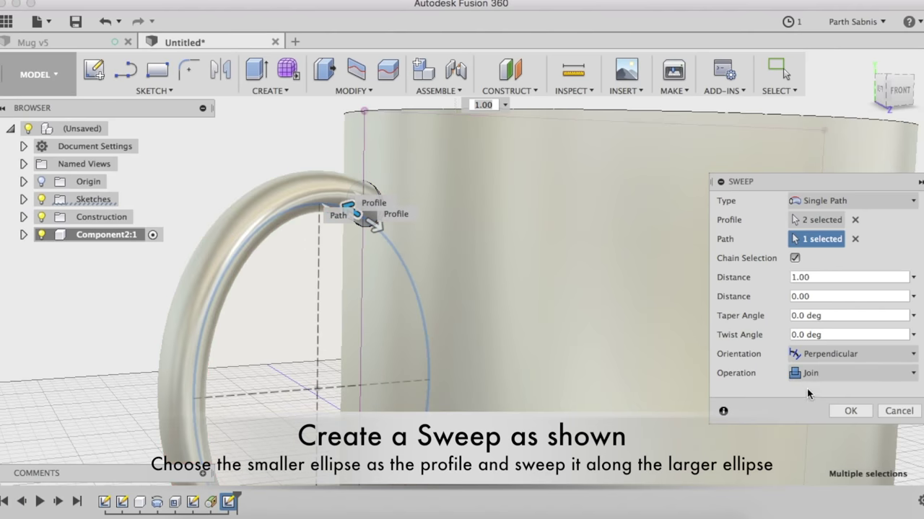
pyautogui.press('Return')
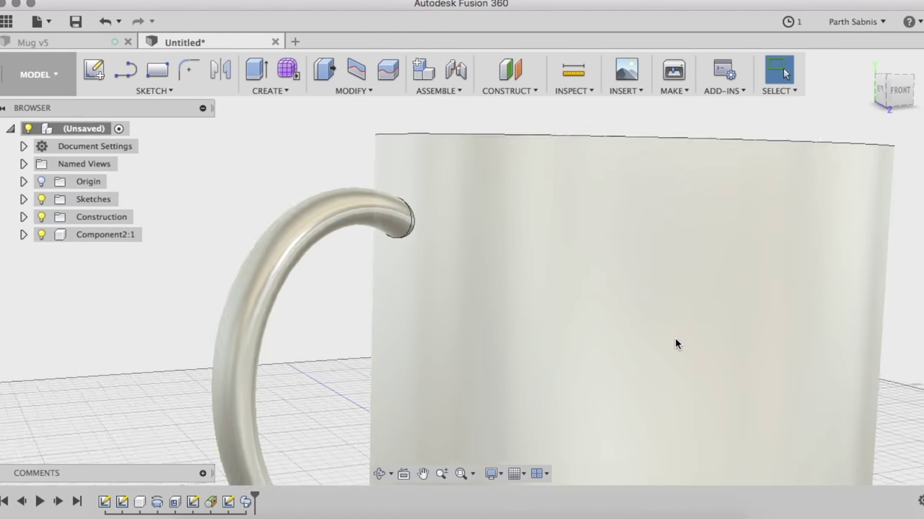
pyautogui.scroll(-5, 674, 336)
pyautogui.moveTo(674, 336)
pyautogui.keyDown('shift'); pyautogui.mouseDown(button='middle')
pyautogui.moveTo(626, 366)
pyautogui.moveTo(571, 324)
pyautogui.mouseUp(button='middle'); pyautogui.keyUp('shift')
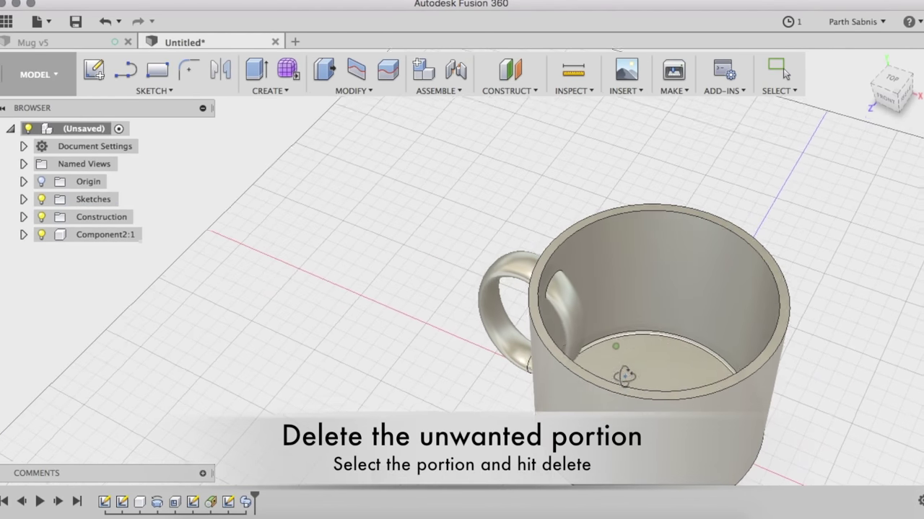
# Step: Delete the handle face protruding inside the mug
pyautogui.click(570, 325)
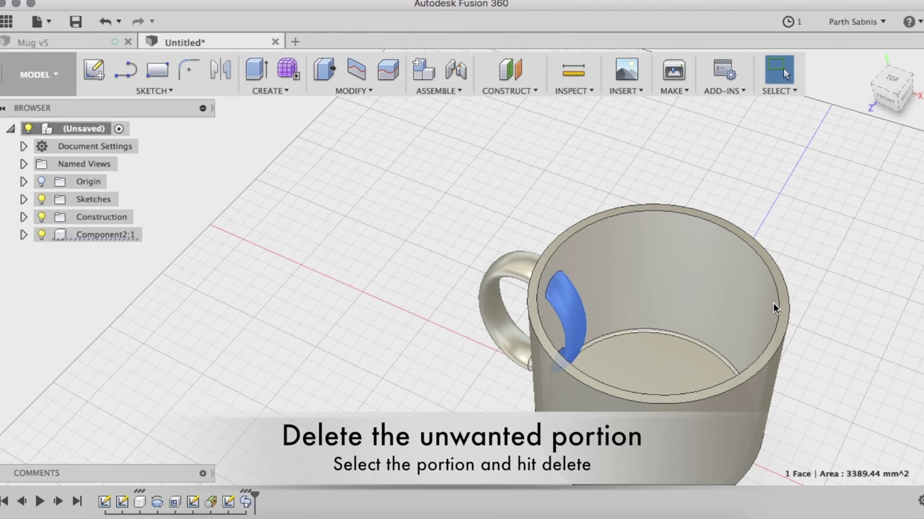
pyautogui.press('Delete')
pyautogui.keyDown('shift'); pyautogui.moveTo(760, 302); pyautogui.dragTo(674, 243, button='middle'); pyautogui.keyUp('shift')
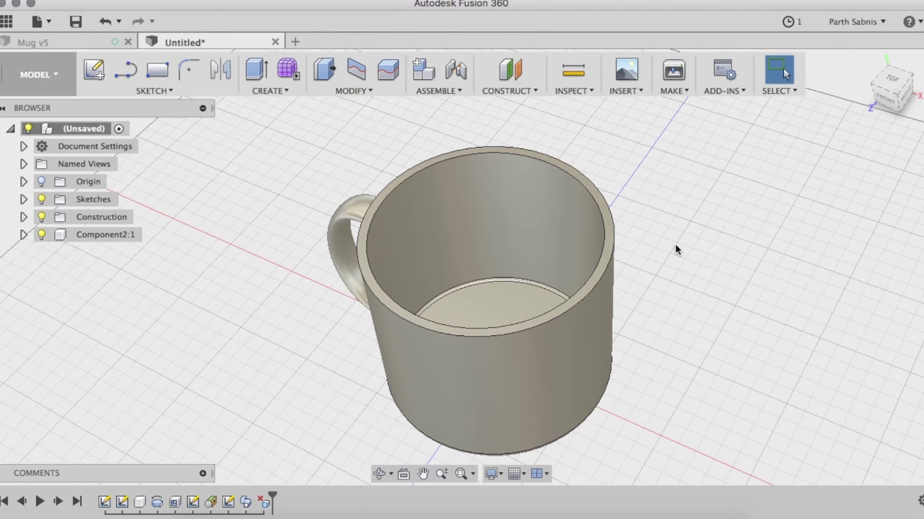
pyautogui.moveTo(671, 277)
pyautogui.keyDown('shift'); pyautogui.mouseDown(button='middle')
pyautogui.moveTo(681, 221)
pyautogui.moveTo(717, 225)
pyautogui.mouseUp(button='middle'); pyautogui.keyUp('shift')
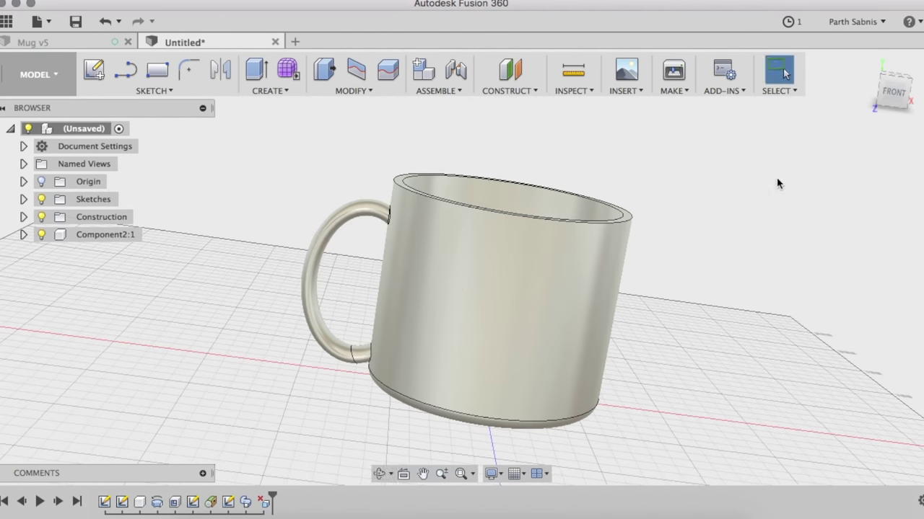
# Step: Fillet the inner and outer top rim edges at 2 mm
pyautogui.press('f')
pyautogui.scroll(3, 650, 202)
pyautogui.scroll(3, 636, 208)
pyautogui.click(624, 229)
pyautogui.click(613, 220)
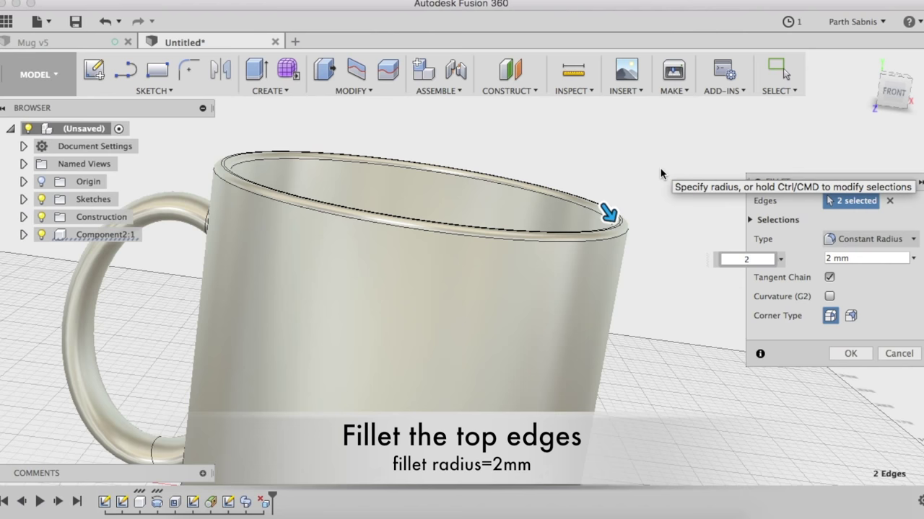
pyautogui.press('Return')
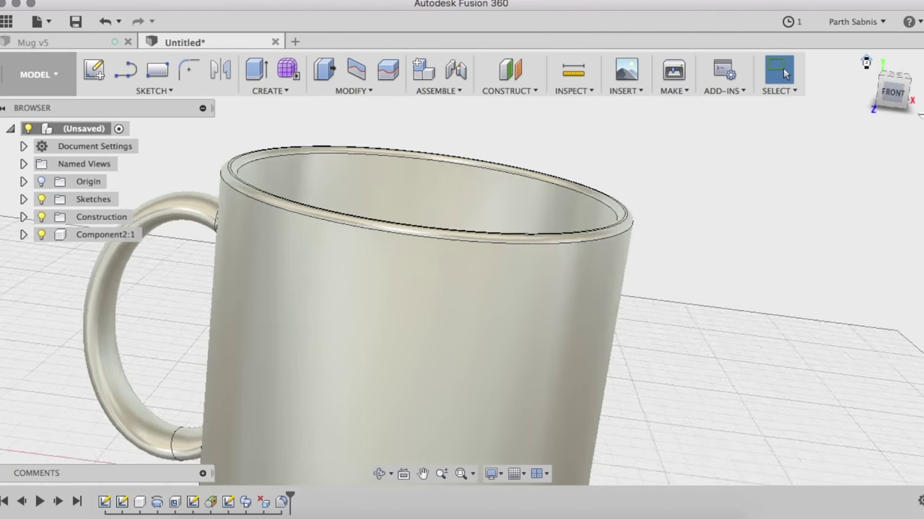
pyautogui.click(866, 63)
# Step: Assign Porcelain as the mug body's physical material
pyautogui.click(353, 91)
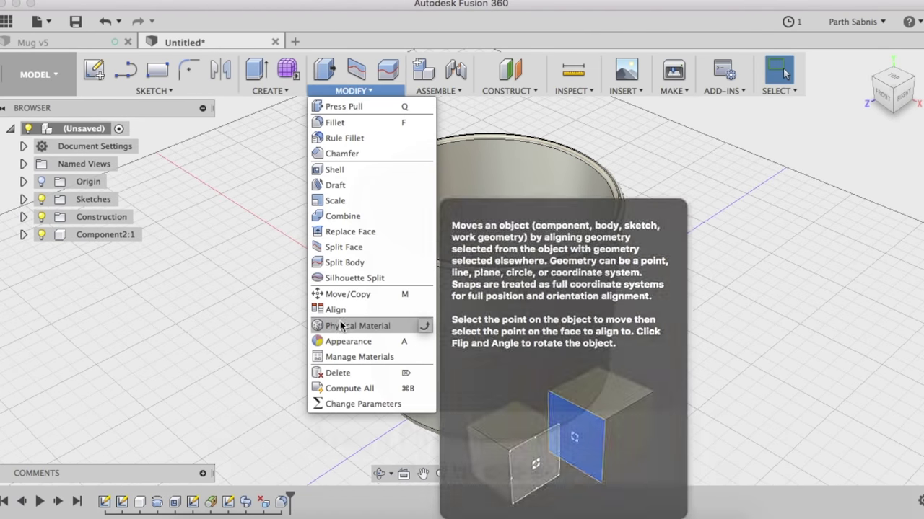
pyautogui.click(354, 325)
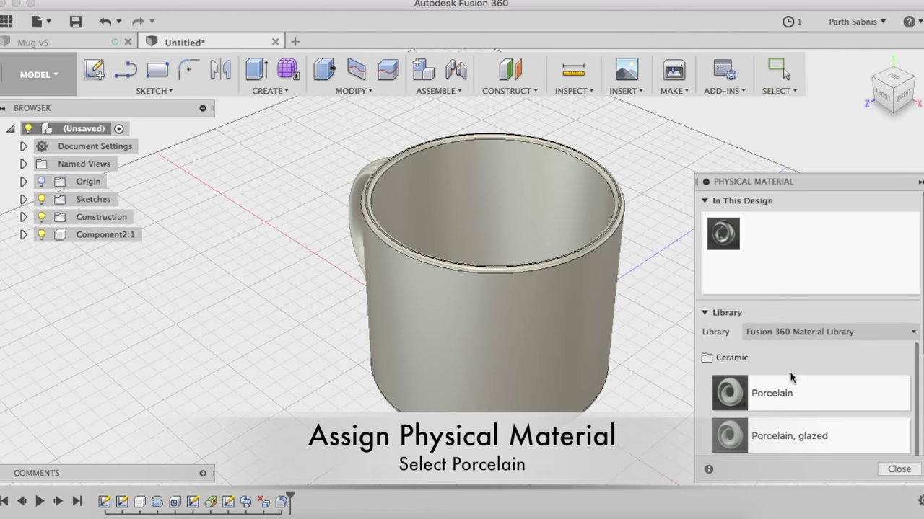
pyautogui.moveTo(784, 394)
pyautogui.mouseDown()
pyautogui.moveTo(530, 350)
pyautogui.moveTo(560, 361)
pyautogui.mouseUp()
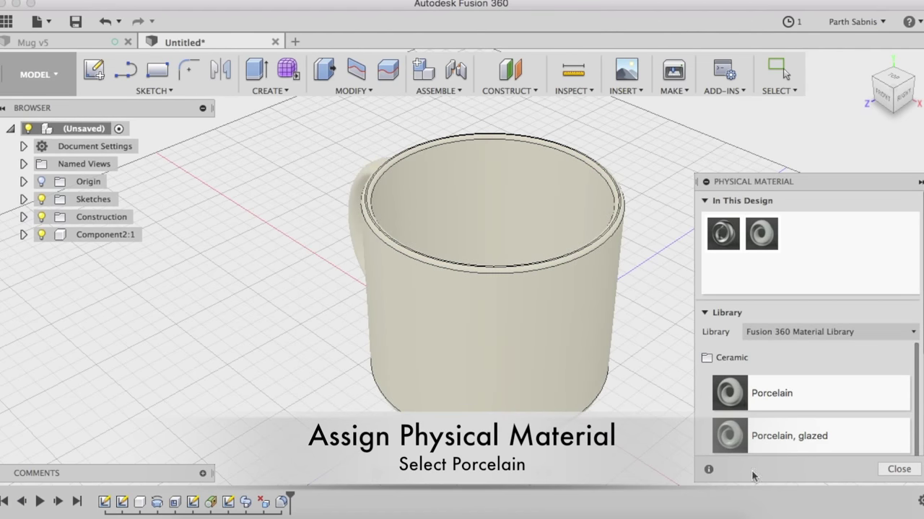
pyautogui.click(897, 470)
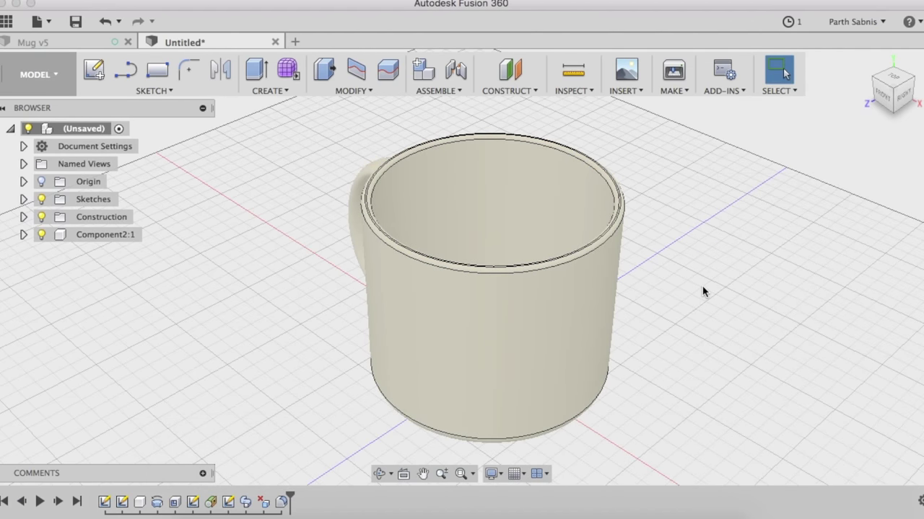
# Step: Apply the Paint - Enamel Glossy (Red) appearance to the mug
pyautogui.press('a')
pyautogui.scroll(-3, 730, 340)
pyautogui.scroll(-2, 730, 341)
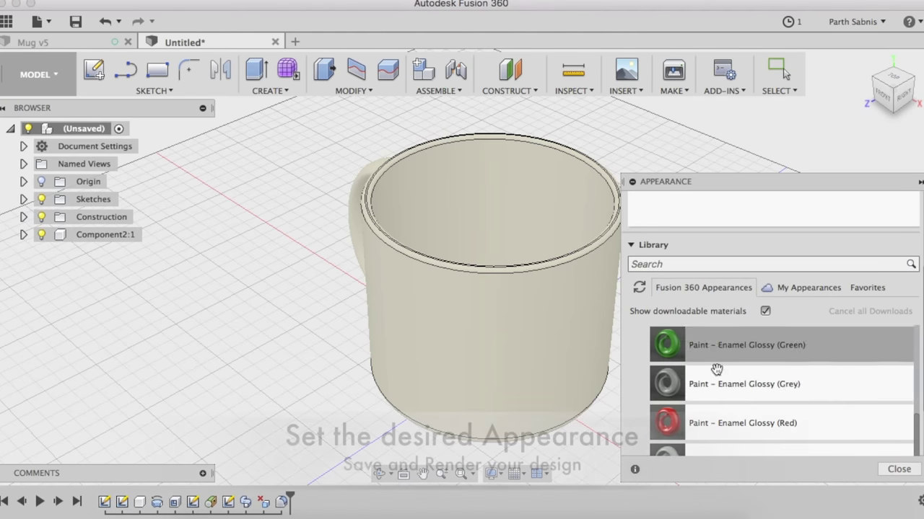
pyautogui.moveTo(680, 420); pyautogui.dragTo(583, 391)
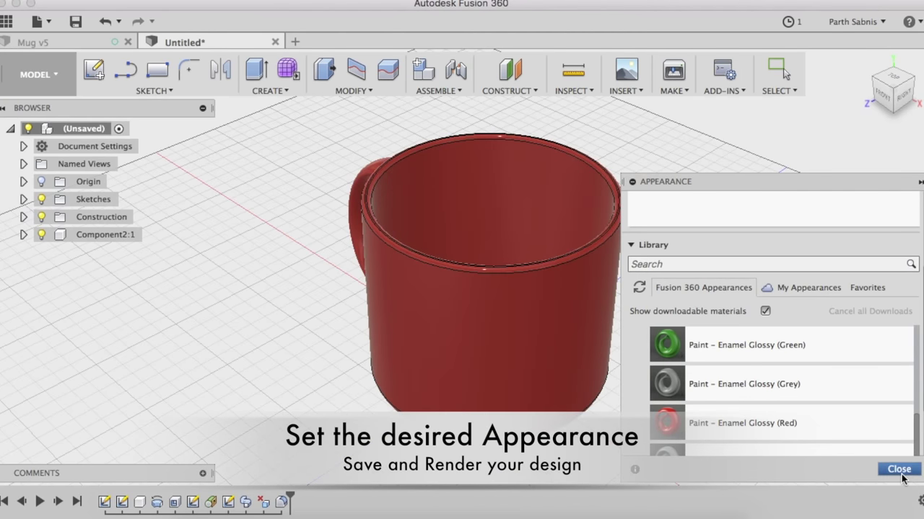
pyautogui.click(899, 470)
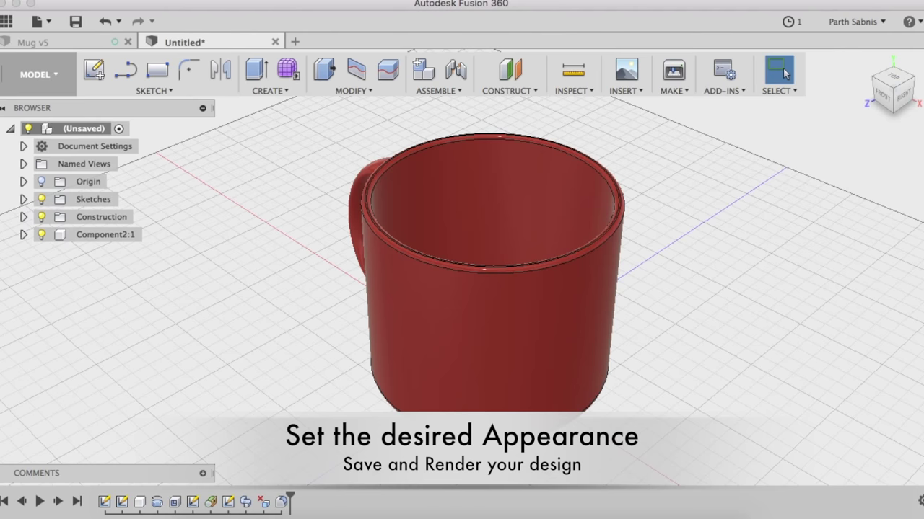
# Step: Switch the visual style to Shaded without edges and orbit so the handle faces right
pyautogui.click(496, 479)
pyautogui.click(672, 349)
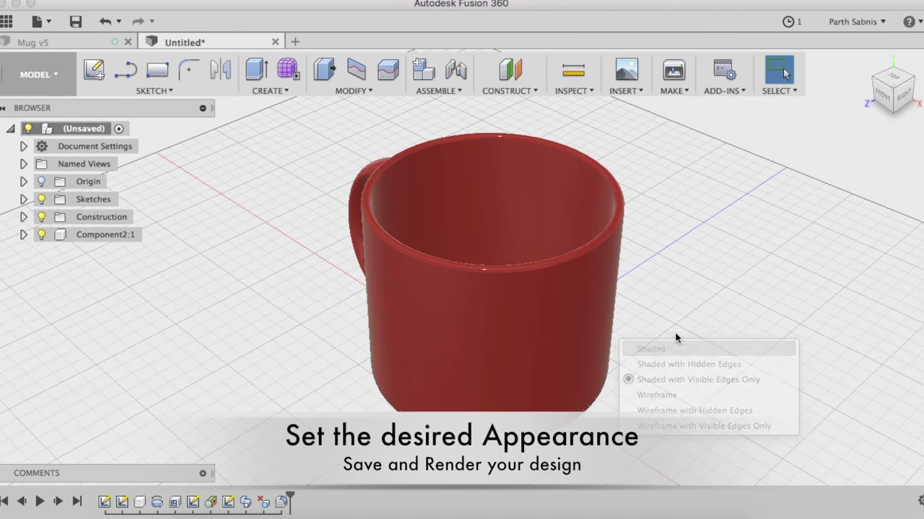
pyautogui.keyDown('shift'); pyautogui.moveTo(675, 336); pyautogui.dragTo(546, 298, button='middle'); pyautogui.keyUp('shift')
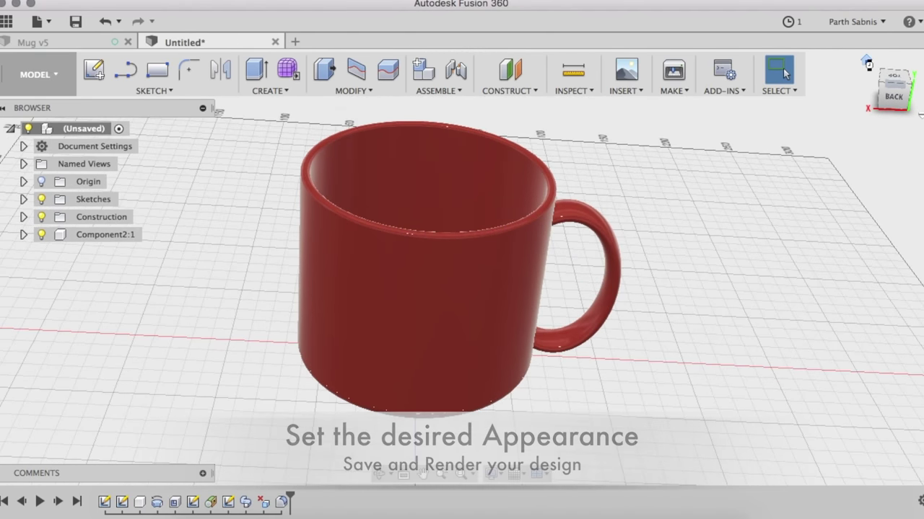